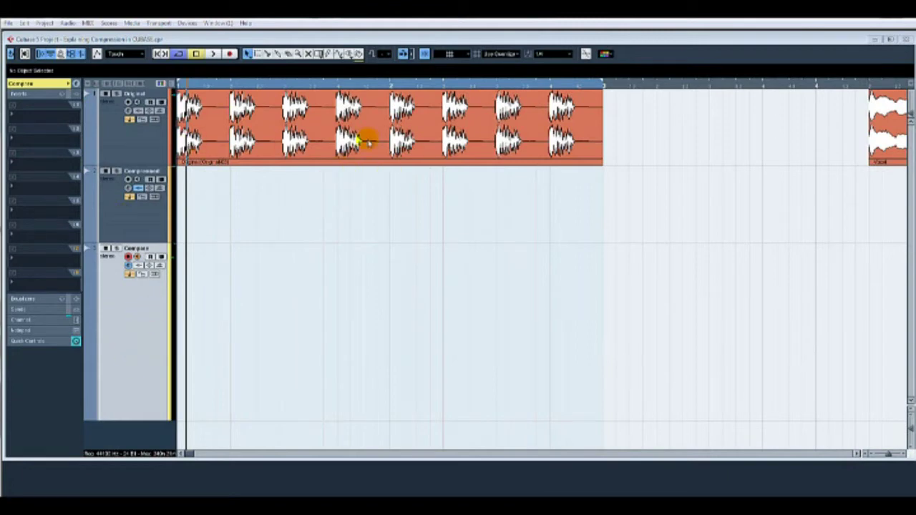
Copy the kick event onto the Compressed track and select that channel in the Mixer.
{"action": "key", "text": "F2"}
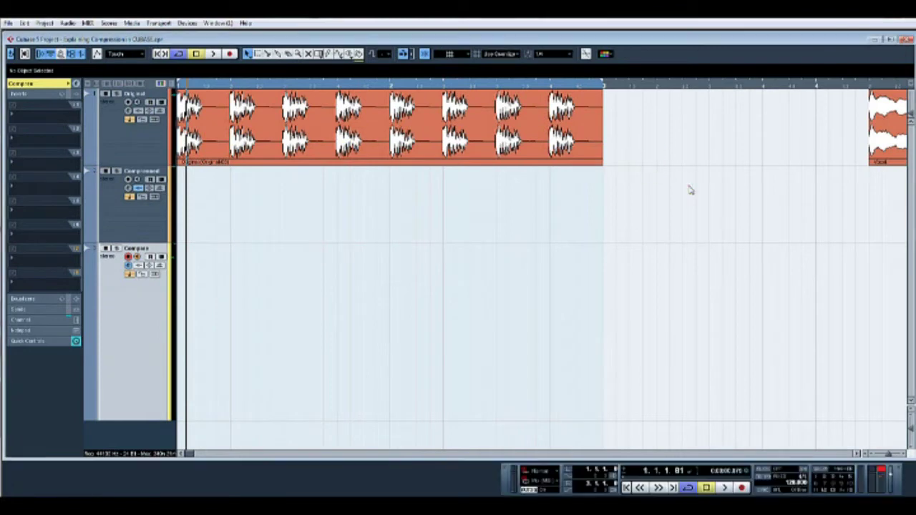
{"action": "key", "text": "F3"}
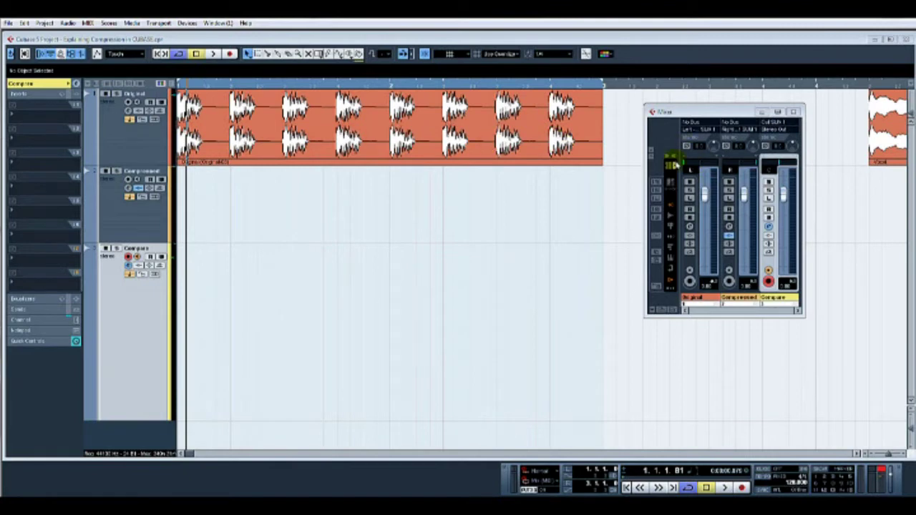
{"action": "left_click_drag", "start_coordinate": [375, 122], "coordinate": [368, 179]}
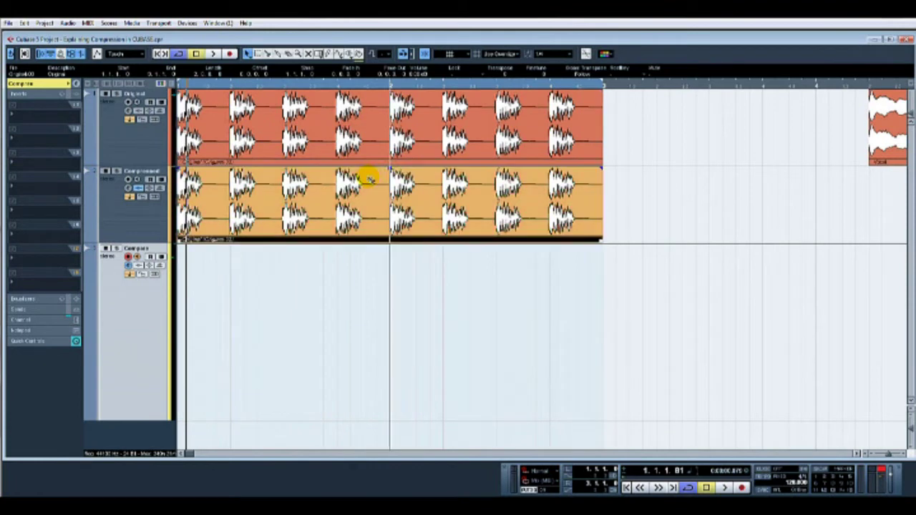
{"action": "key", "text": "F3"}
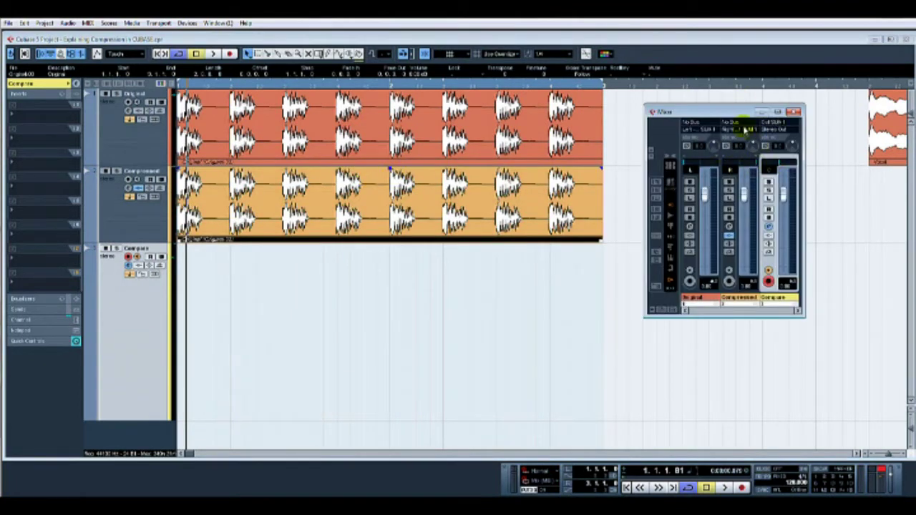
{"action": "left_click", "coordinate": [730, 228]}
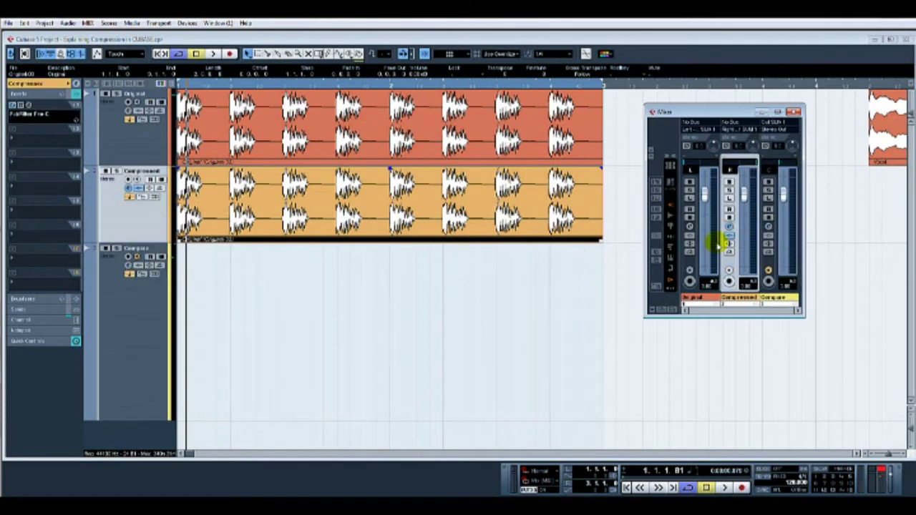
Set the Compressed channel's FabFilter Pro-C ratio to 1:1, close its windows, and reselect the Original event.
{"action": "left_click", "coordinate": [729, 226]}
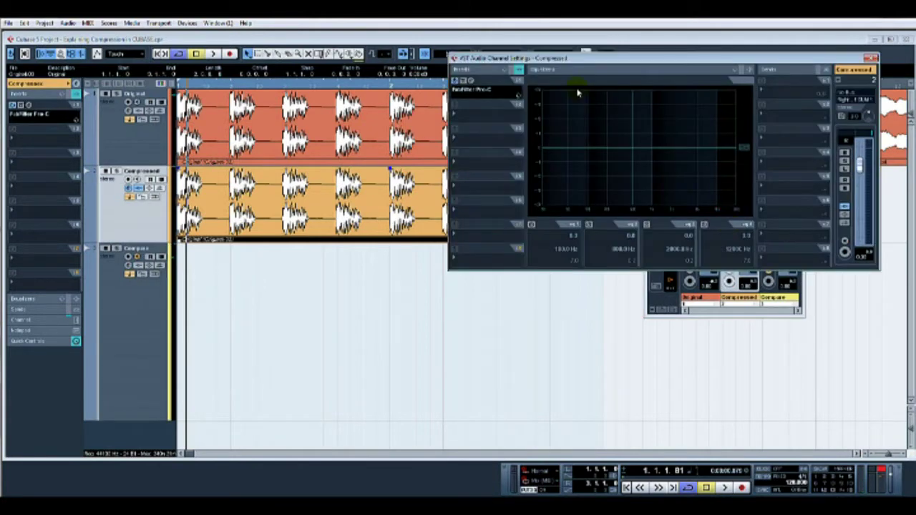
{"action": "left_click", "coordinate": [472, 82]}
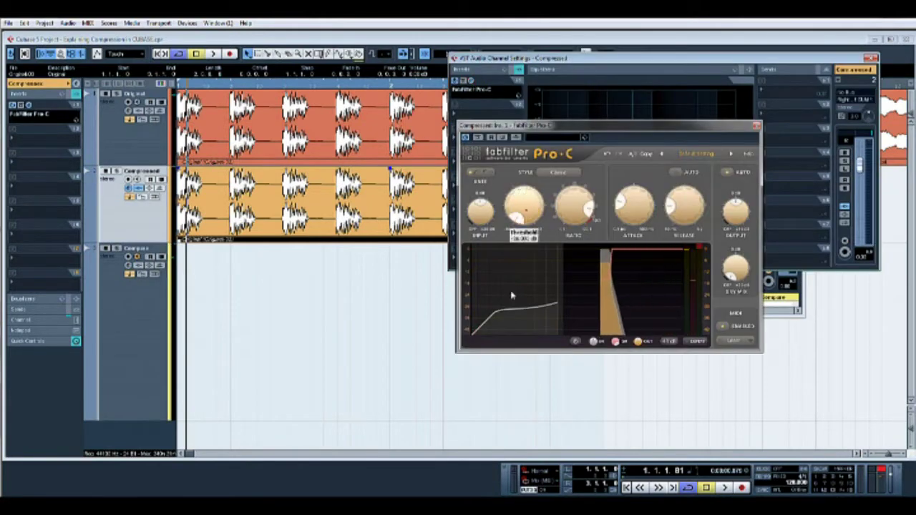
{"action": "left_click_drag", "start_coordinate": [589, 181], "coordinate": [567, 279]}
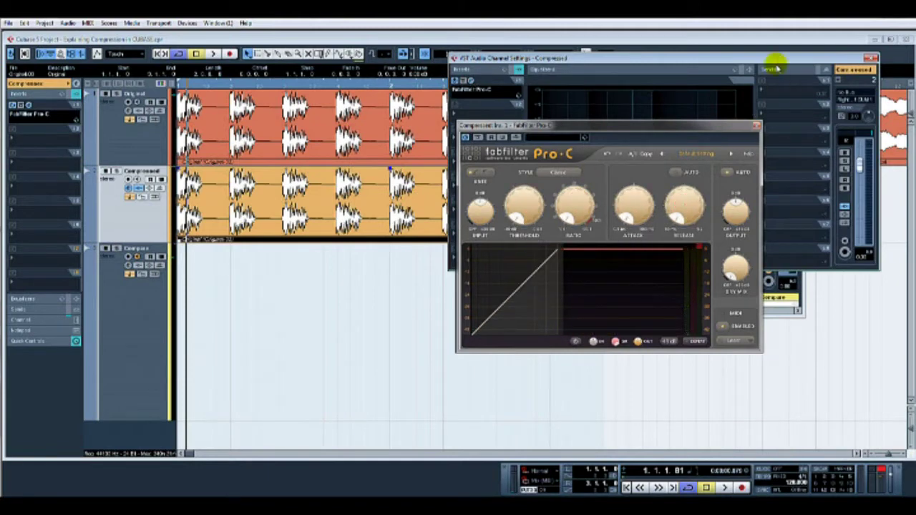
{"action": "left_click", "coordinate": [871, 59]}
{"action": "left_click", "coordinate": [756, 126]}
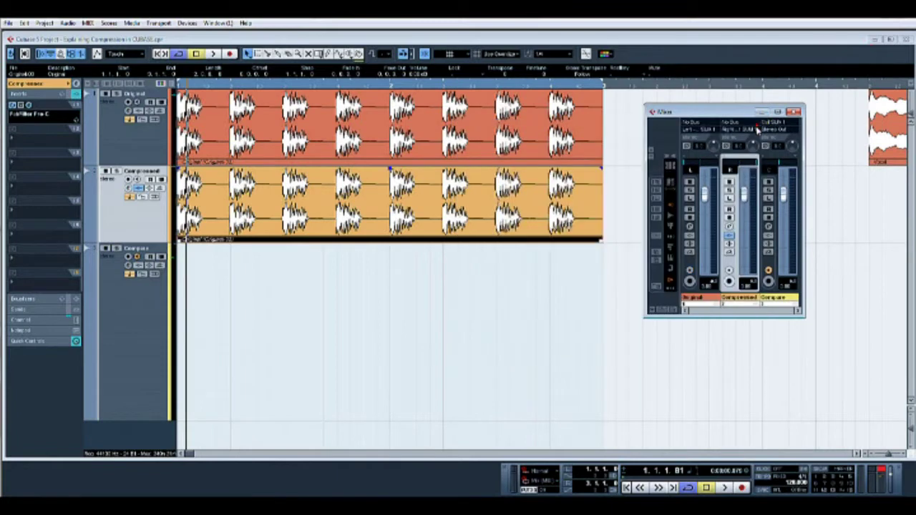
{"action": "left_click", "coordinate": [465, 136]}
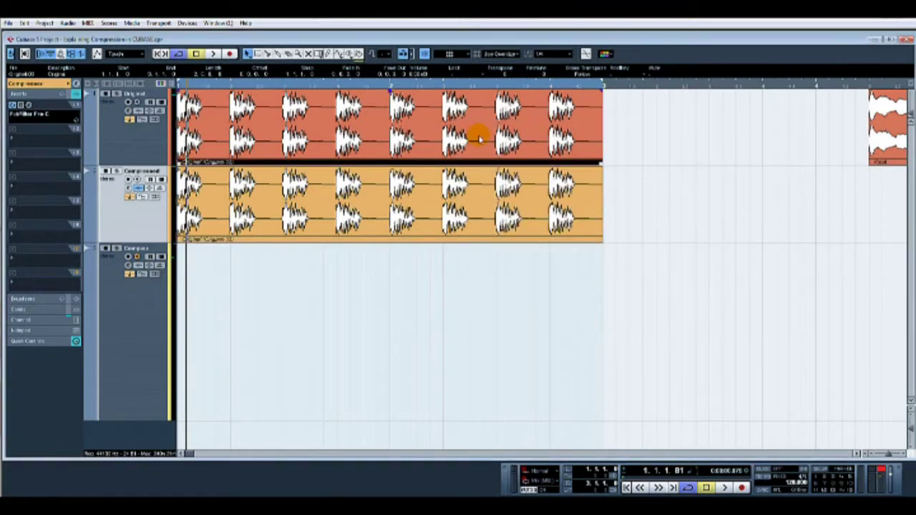
Play and stop both kick tracks, then reopen the Compressed channel's Pro-C editor.
{"action": "key", "text": "F3"}
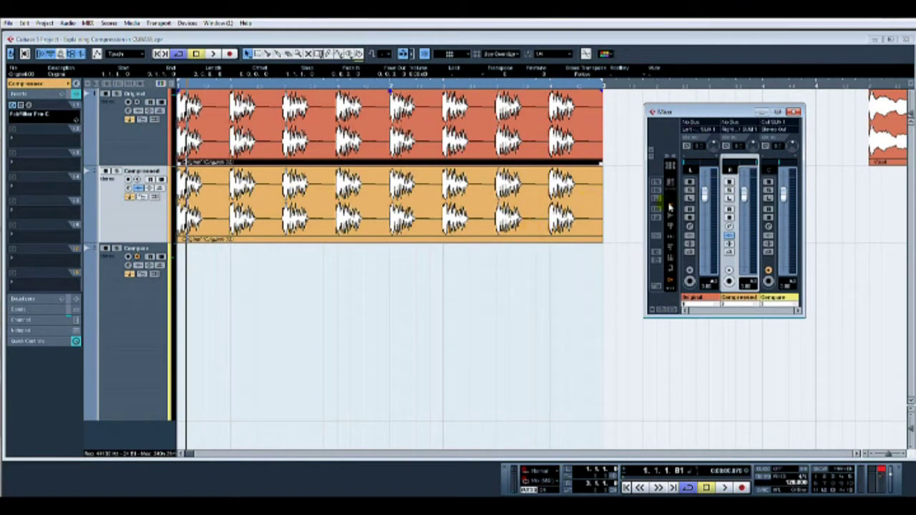
{"action": "key", "text": "space"}
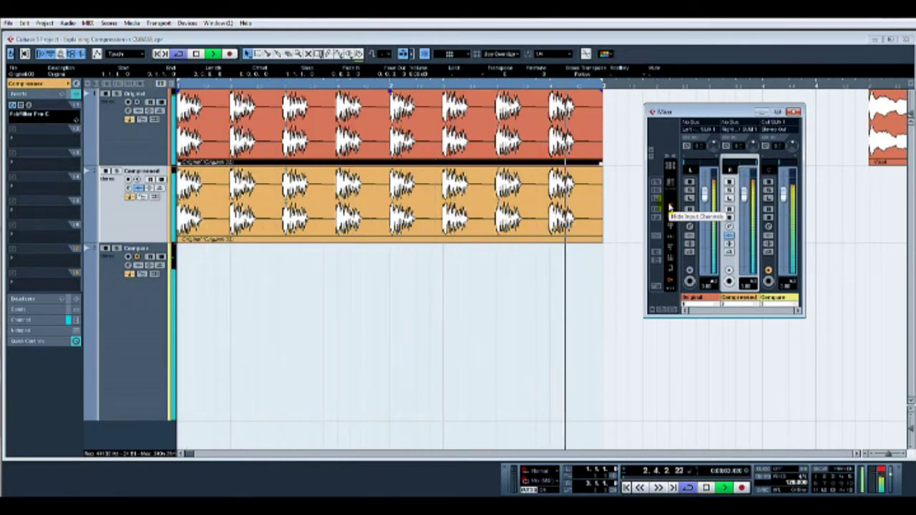
{"action": "key", "text": "space"}
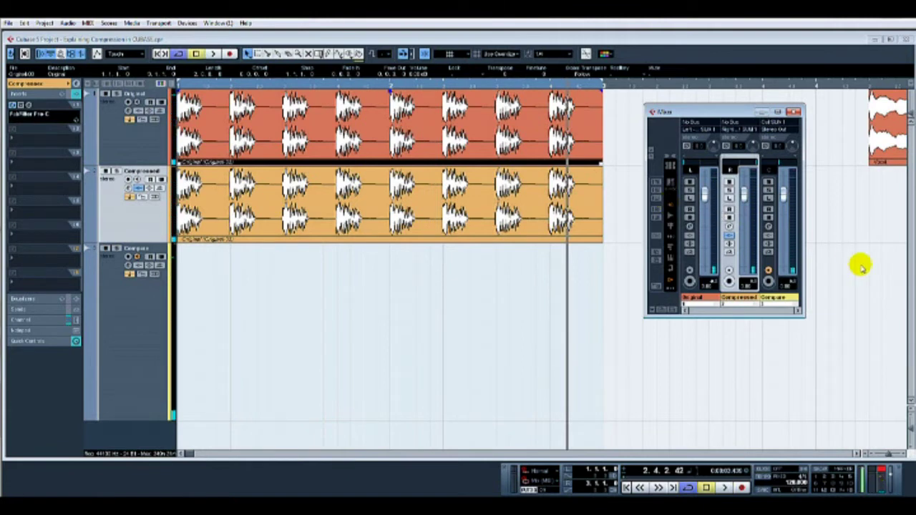
{"action": "left_click", "coordinate": [729, 227]}
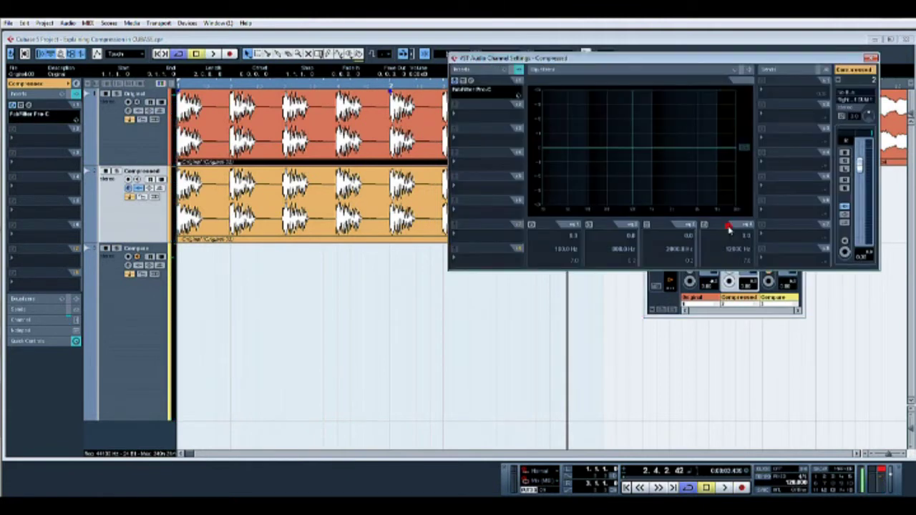
{"action": "left_click", "coordinate": [471, 81]}
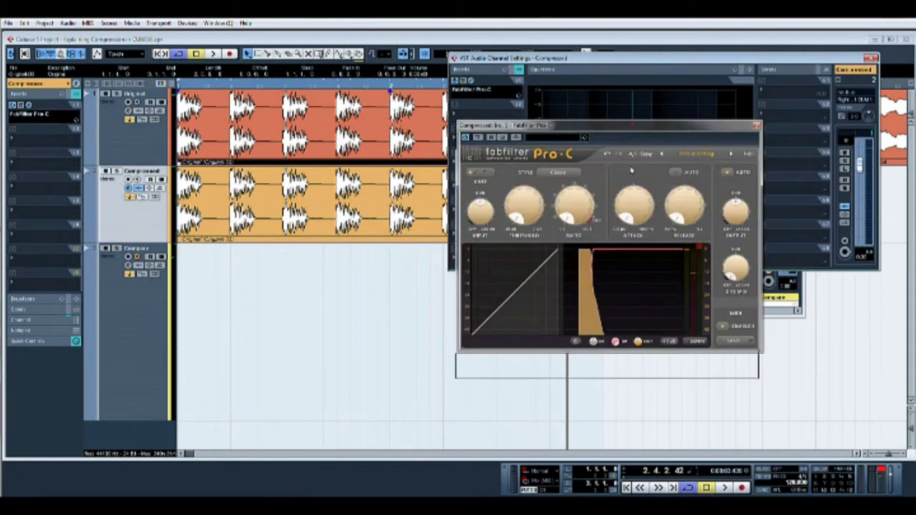
Raise Pro-C's ratio and threshold, enable the input level display, and start playback.
{"action": "left_click_drag", "start_coordinate": [632, 126], "coordinate": [640, 196]}
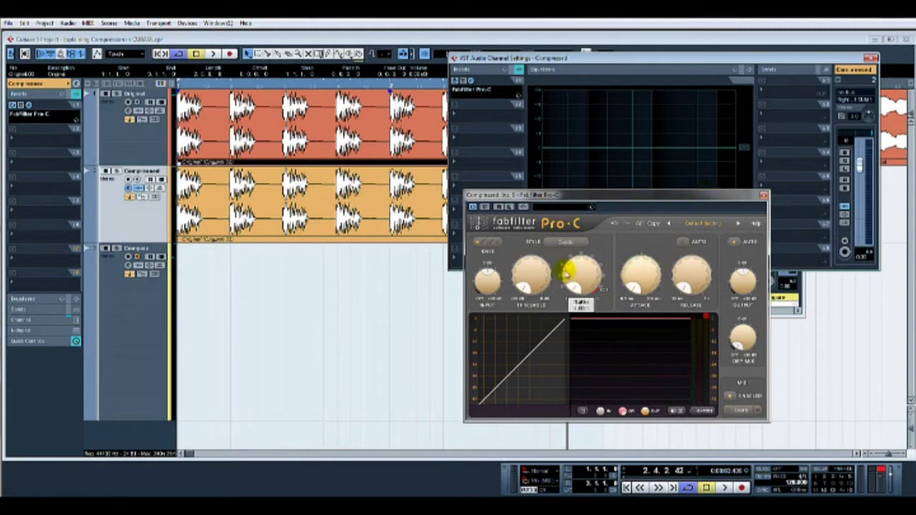
{"action": "left_click_drag", "start_coordinate": [580, 280], "coordinate": [578, 231]}
{"action": "left_click_drag", "start_coordinate": [527, 279], "coordinate": [535, 190]}
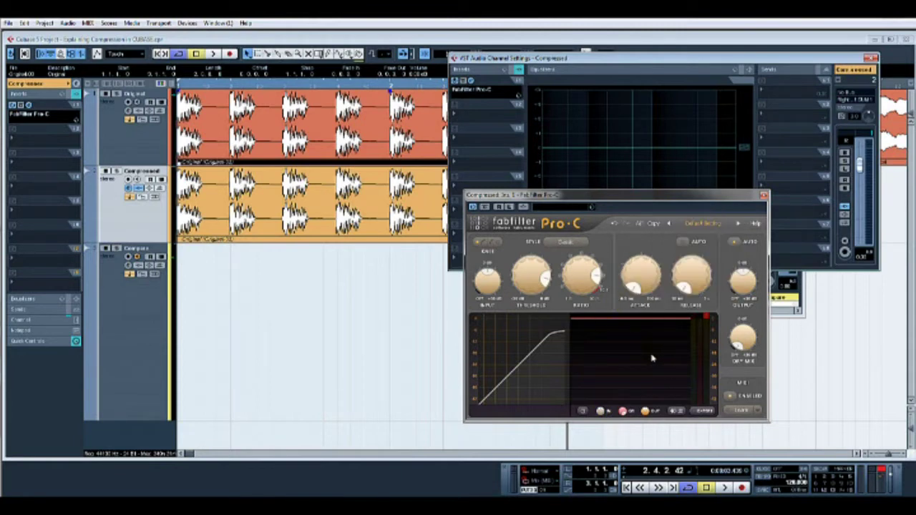
{"action": "mouse_move", "coordinate": [623, 358]}
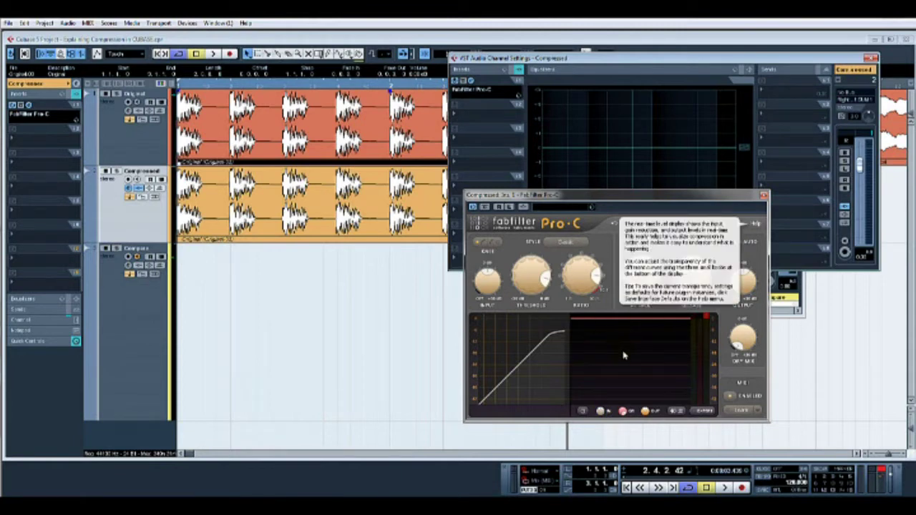
{"action": "left_click", "coordinate": [600, 411]}
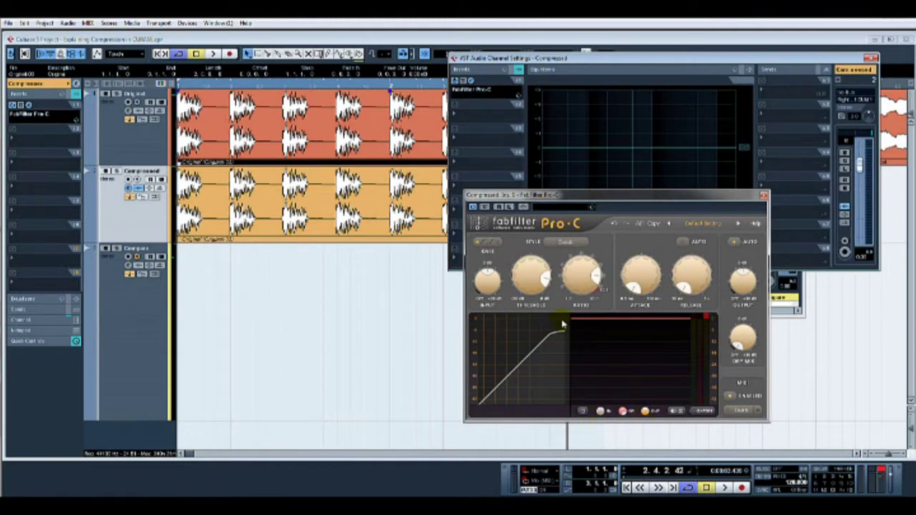
{"action": "key", "text": "space"}
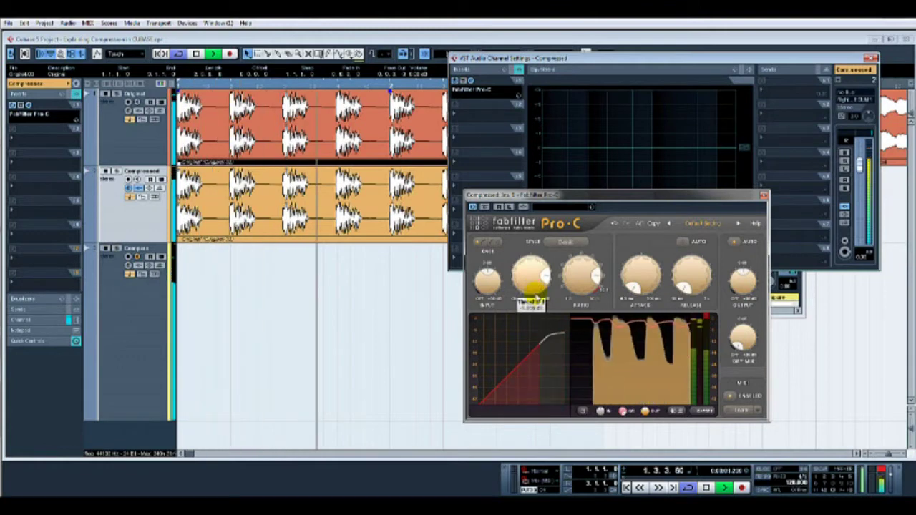
Lower the Pro-C threshold and lengthen the attack to 10 ms while the kick plays.
{"action": "left_click_drag", "start_coordinate": [535, 295], "coordinate": [534, 326]}
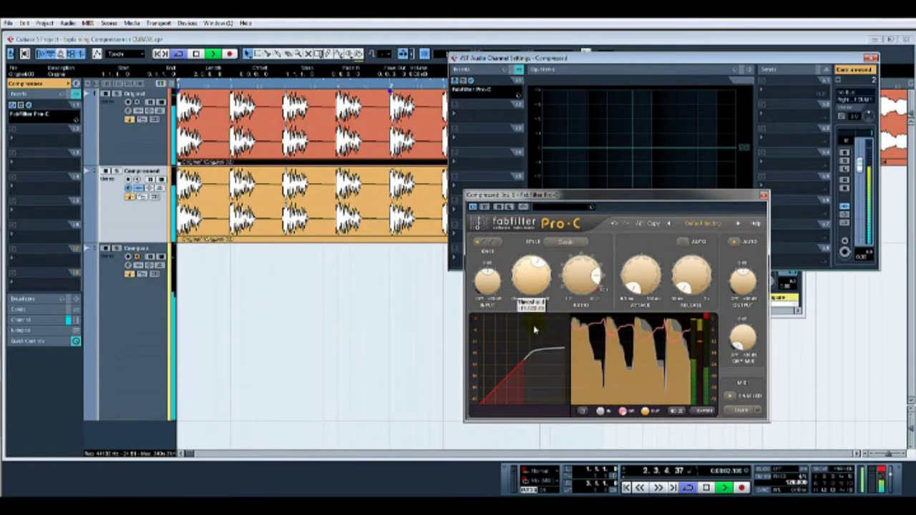
{"action": "left_click_drag", "start_coordinate": [636, 277], "coordinate": [642, 203]}
{"action": "left_click_drag", "start_coordinate": [537, 273], "coordinate": [539, 308]}
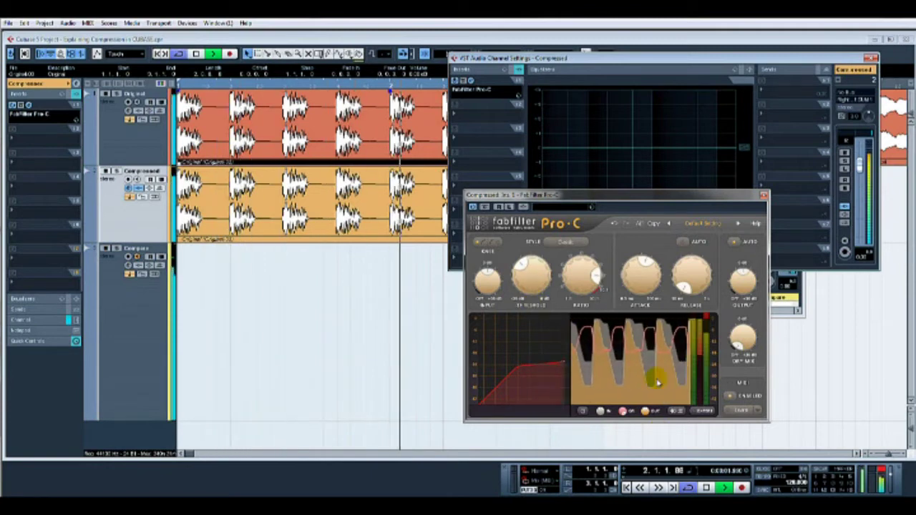
{"action": "mouse_move", "coordinate": [636, 357]}
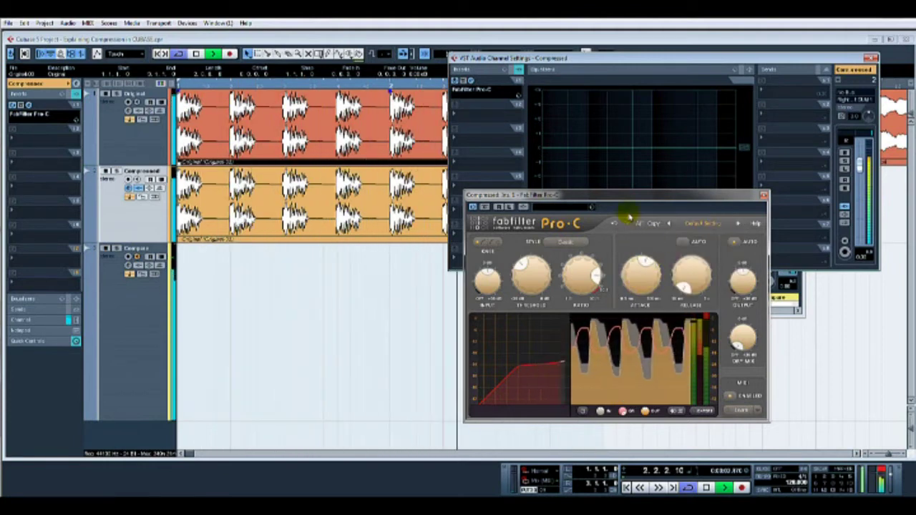
{"action": "mouse_move", "coordinate": [626, 281]}
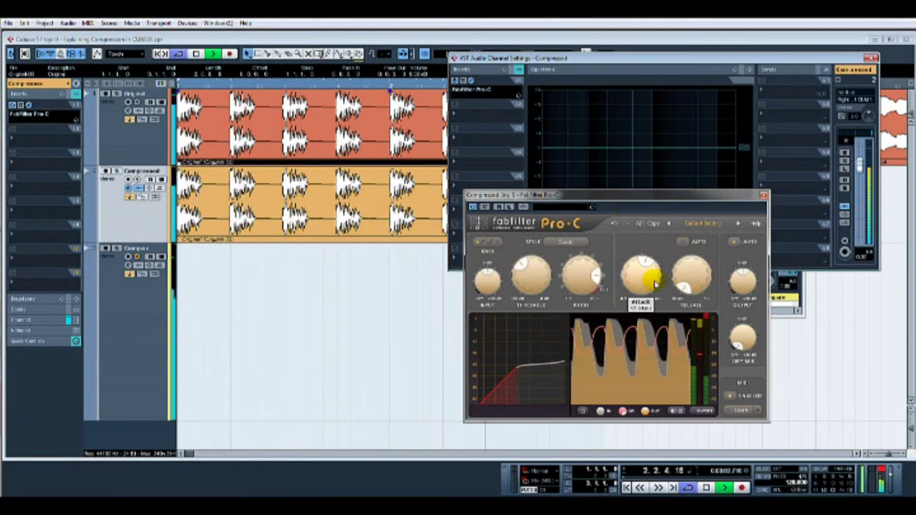
Close the Pro-C editor, the channel settings window and the Mixer.
{"action": "left_click", "coordinate": [763, 194]}
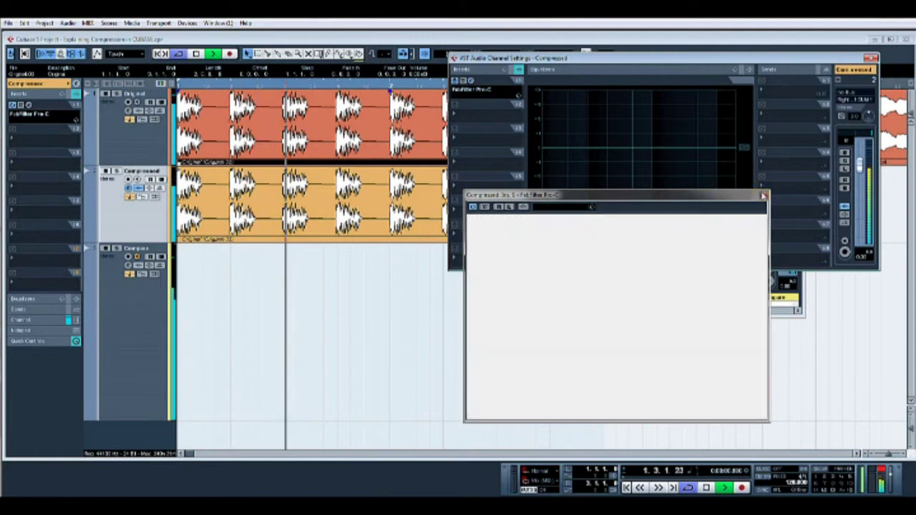
{"action": "left_click", "coordinate": [871, 57]}
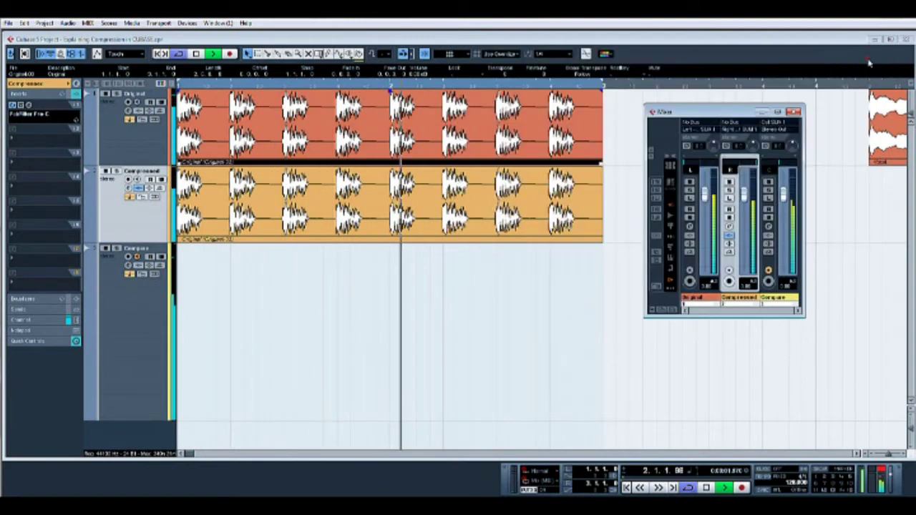
{"action": "left_click", "coordinate": [793, 112]}
Record both kick tracks onto the armed Compare track from the project start.
{"action": "left_click", "coordinate": [105, 339]}
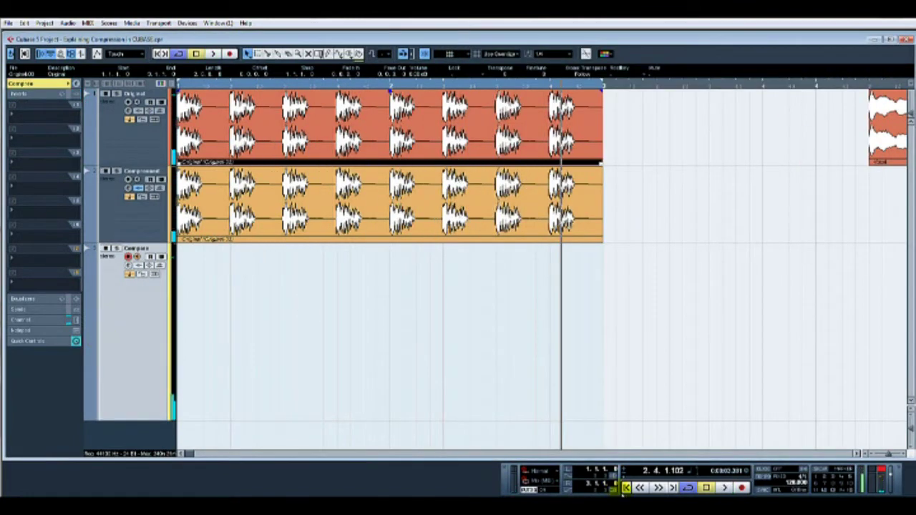
{"action": "left_click", "coordinate": [627, 487]}
{"action": "left_click", "coordinate": [743, 487]}
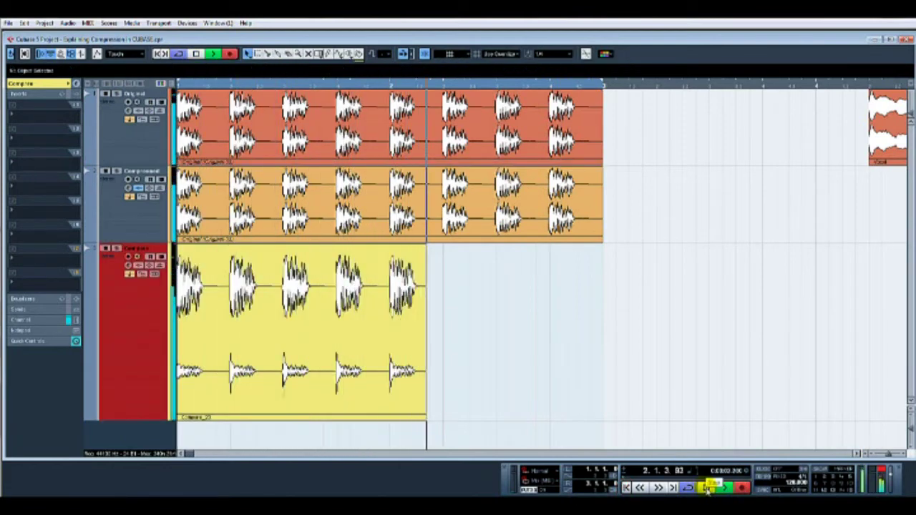
{"action": "left_click", "coordinate": [706, 488]}
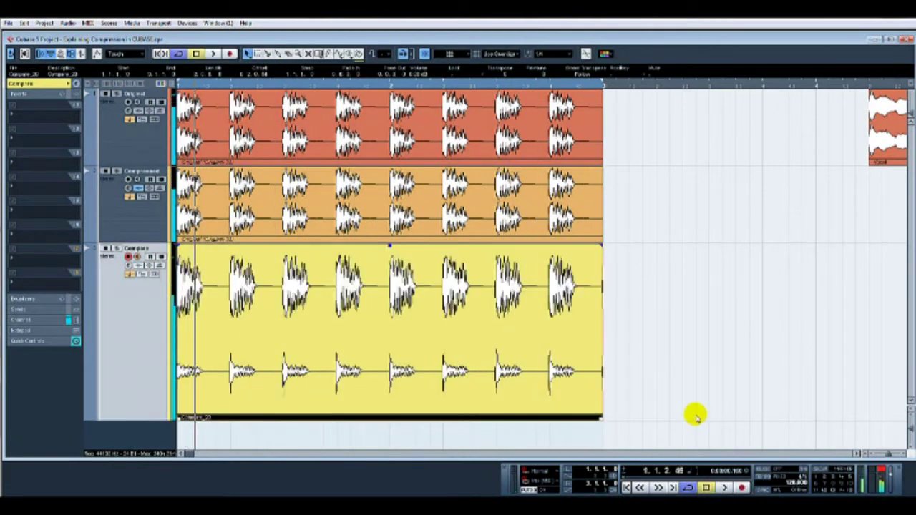
{"action": "key", "text": "space"}
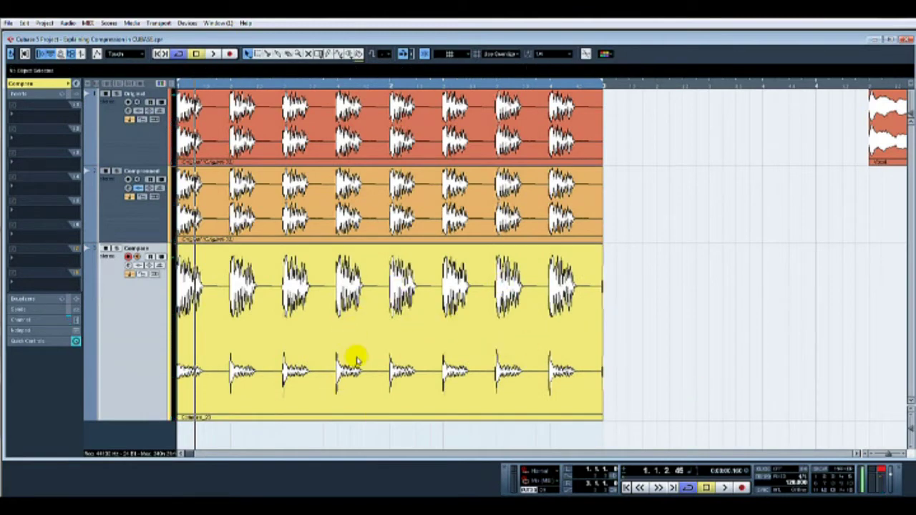
Open the Compare_20 clip in the Sample Editor and zoom in on one kick hit.
{"action": "double_click", "coordinate": [379, 350]}
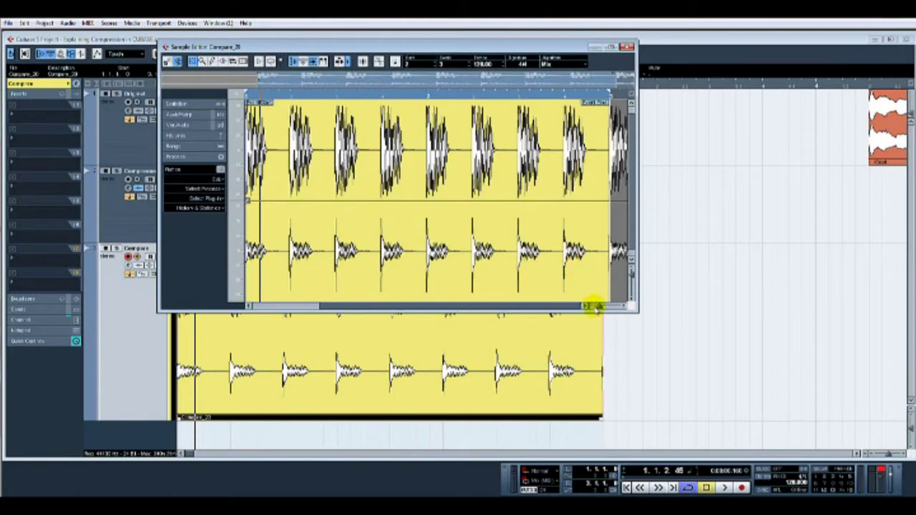
{"action": "left_click_drag", "start_coordinate": [600, 306], "coordinate": [606, 308]}
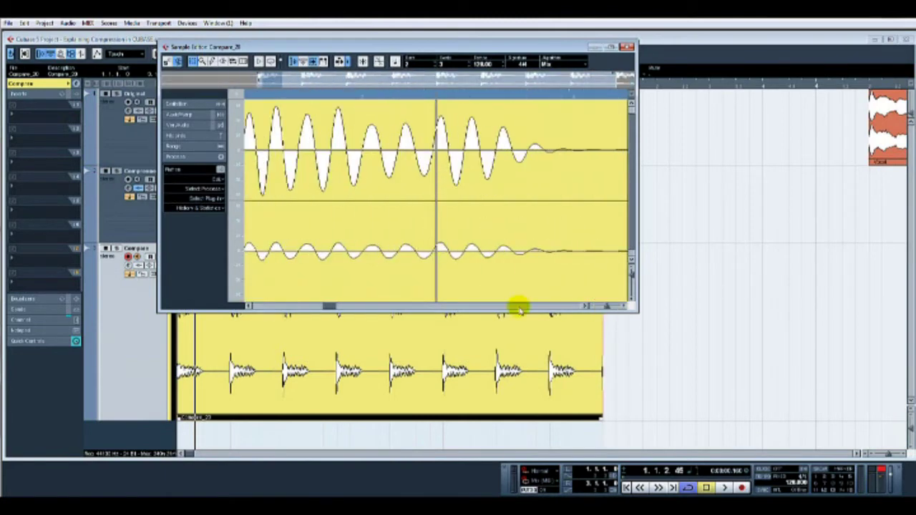
{"action": "left_click_drag", "start_coordinate": [328, 306], "coordinate": [354, 307]}
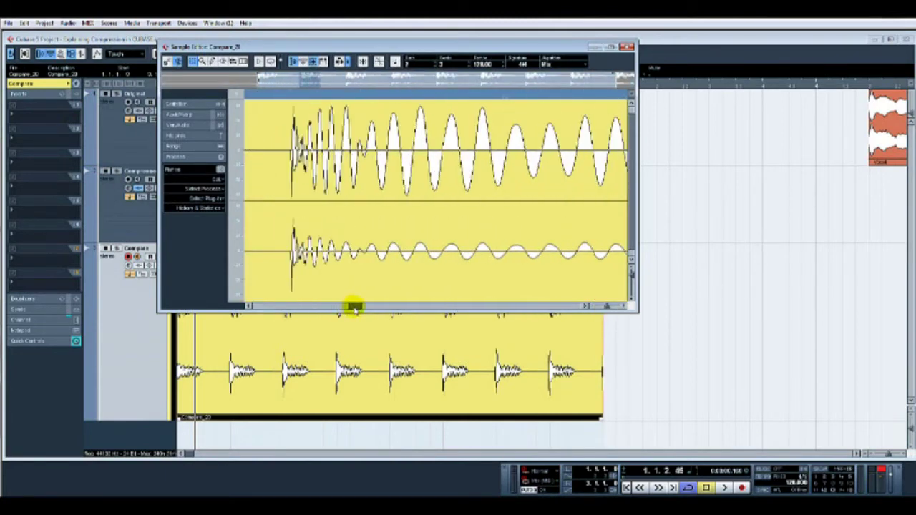
{"action": "left_click", "coordinate": [592, 307]}
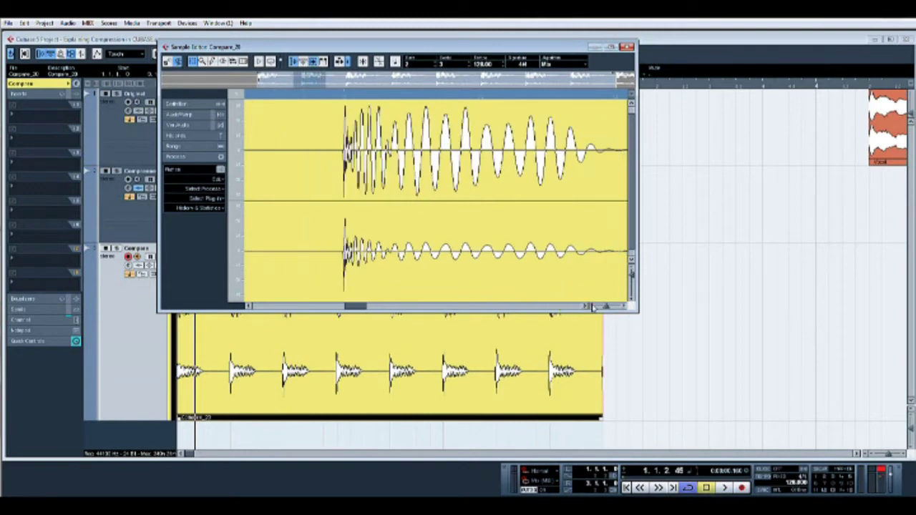
{"action": "left_click", "coordinate": [592, 307]}
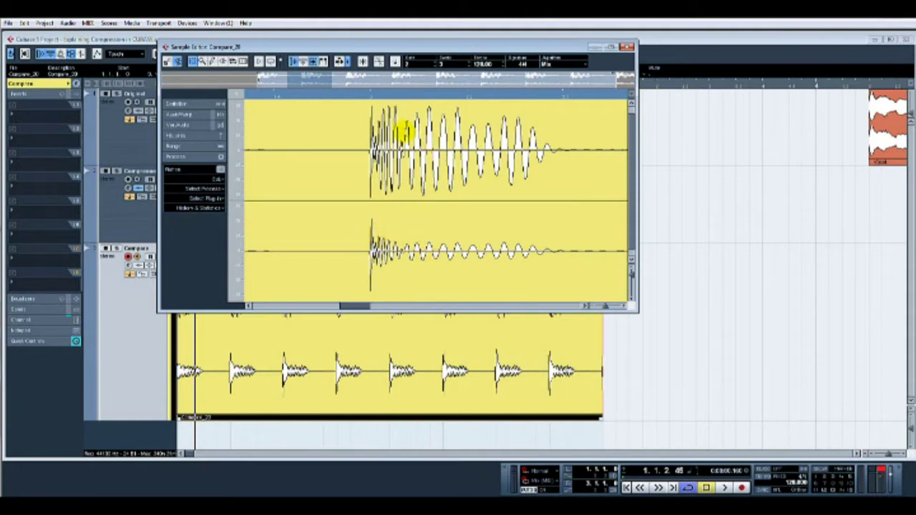
{"action": "mouse_move", "coordinate": [403, 131]}
{"action": "left_mouse_down"}
{"action": "mouse_move", "coordinate": [552, 143]}
{"action": "mouse_move", "coordinate": [374, 139]}
{"action": "mouse_move", "coordinate": [408, 149]}
{"action": "left_mouse_up"}
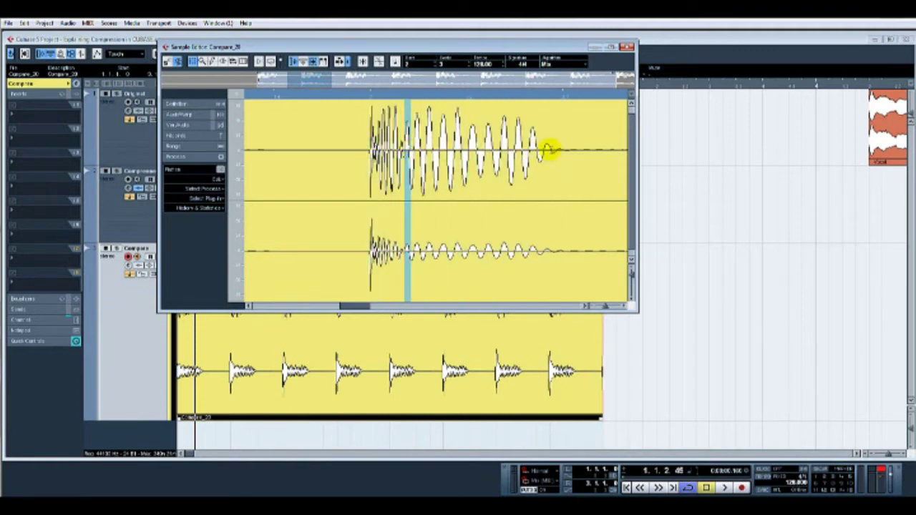
Enlarge the Sample Editor and select the kick's attack from its onset in both channels.
{"action": "left_click", "coordinate": [551, 148]}
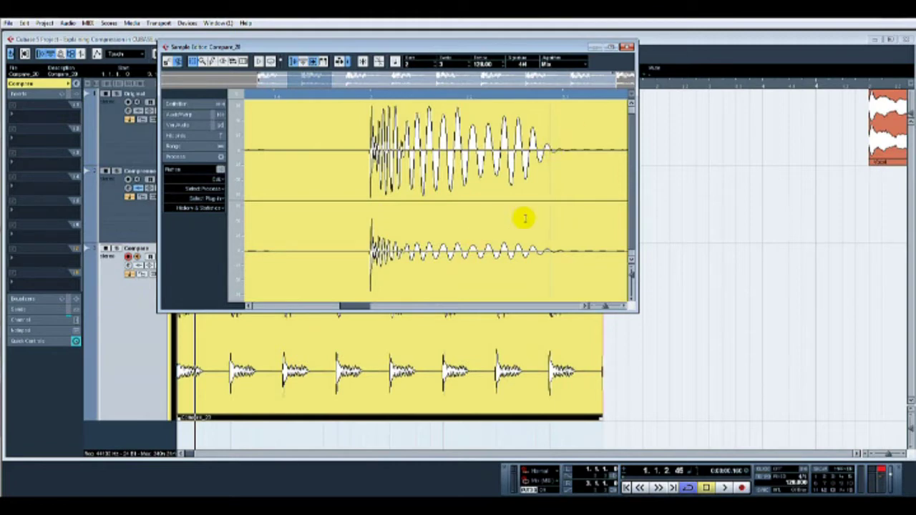
{"action": "left_click_drag", "start_coordinate": [633, 309], "coordinate": [649, 368]}
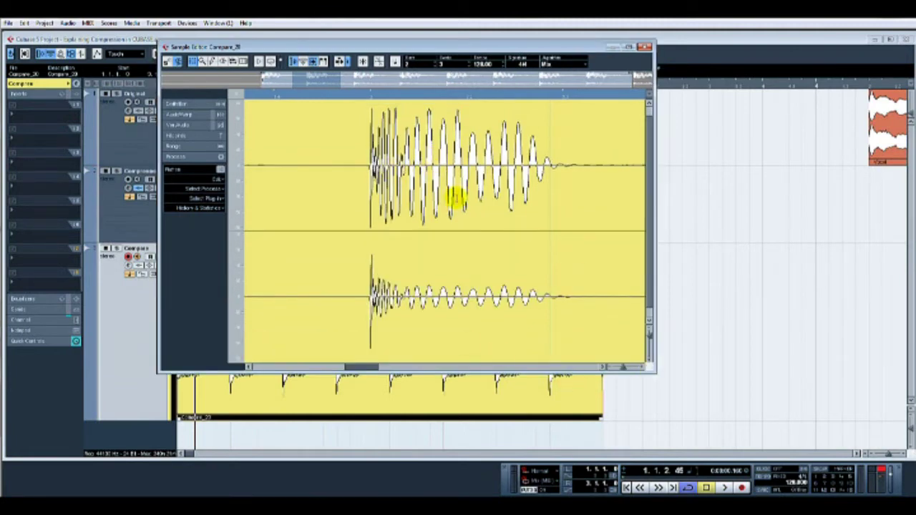
{"action": "left_click_drag", "start_coordinate": [579, 294], "coordinate": [401, 293]}
{"action": "left_click", "coordinate": [370, 279]}
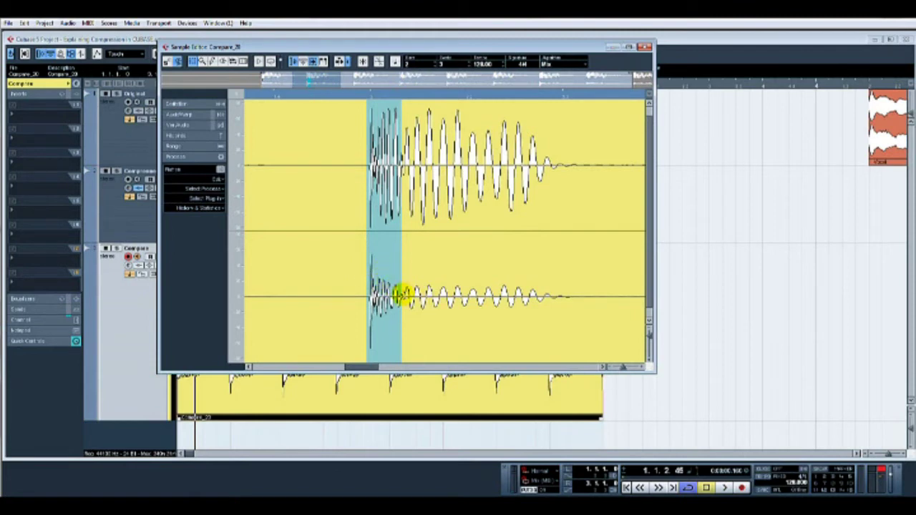
Close the Sample Editor, delete the Compare clip, and reopen the Compressed channel's Pro-C.
{"action": "left_click", "coordinate": [636, 47]}
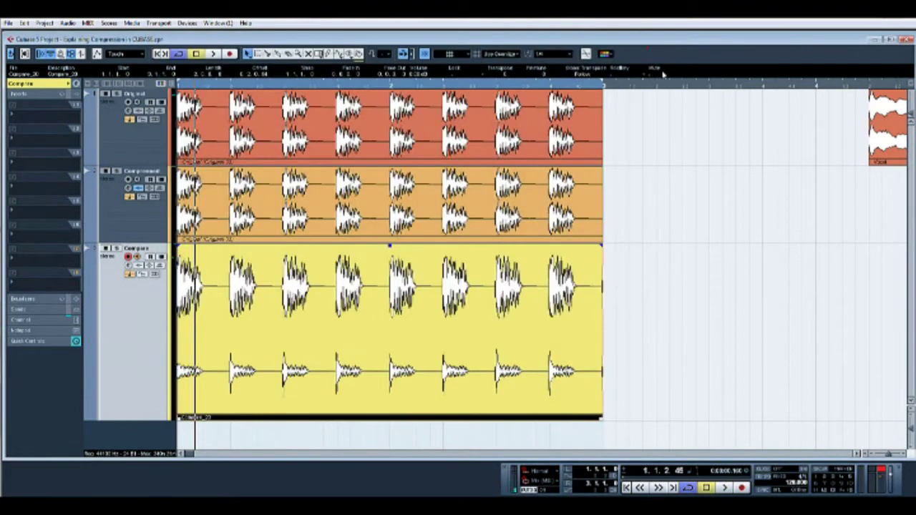
{"action": "key", "text": "Delete"}
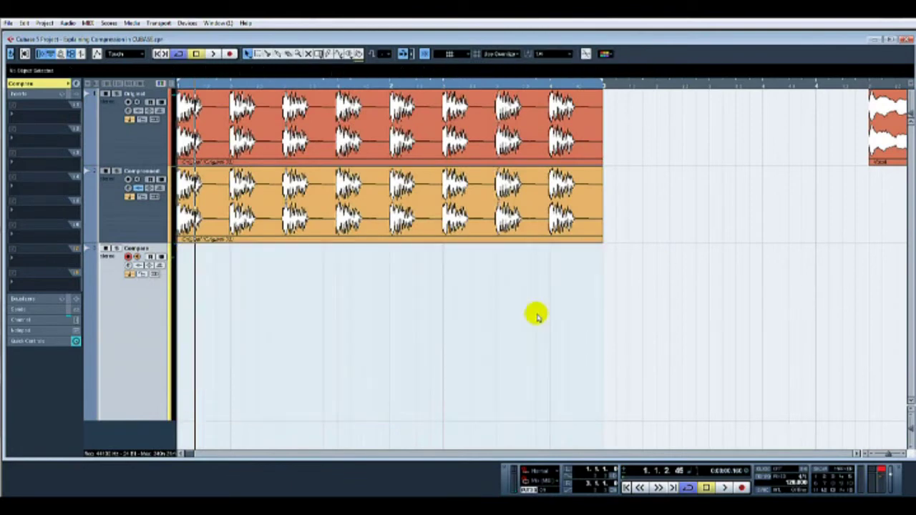
{"action": "key", "text": "F3"}
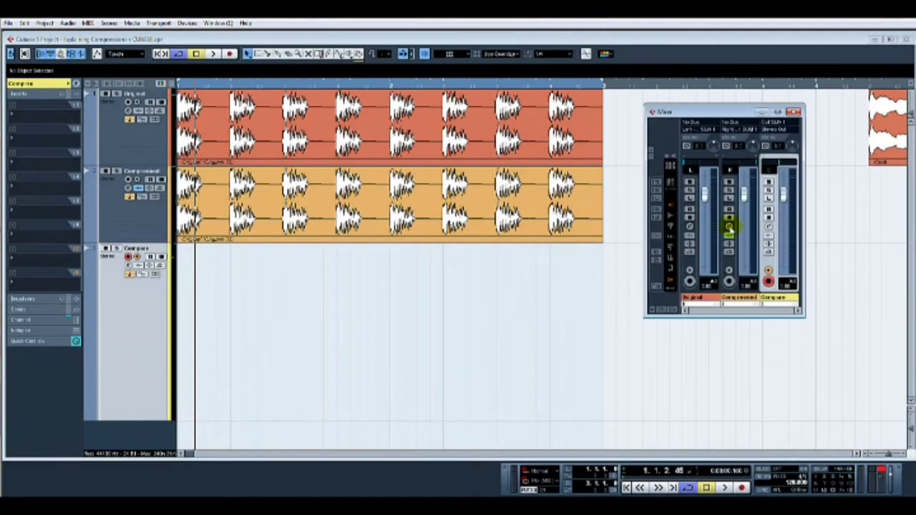
{"action": "left_click", "coordinate": [729, 227]}
{"action": "left_click", "coordinate": [472, 85]}
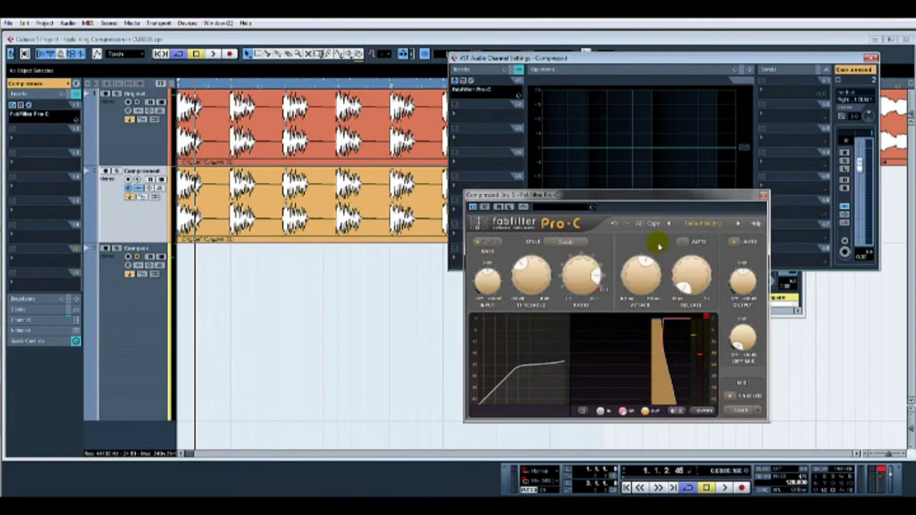
During playback, lengthen the Pro-C attack and fine-tune the threshold.
{"action": "key", "text": "space"}
{"action": "left_click_drag", "start_coordinate": [644, 283], "coordinate": [650, 229]}
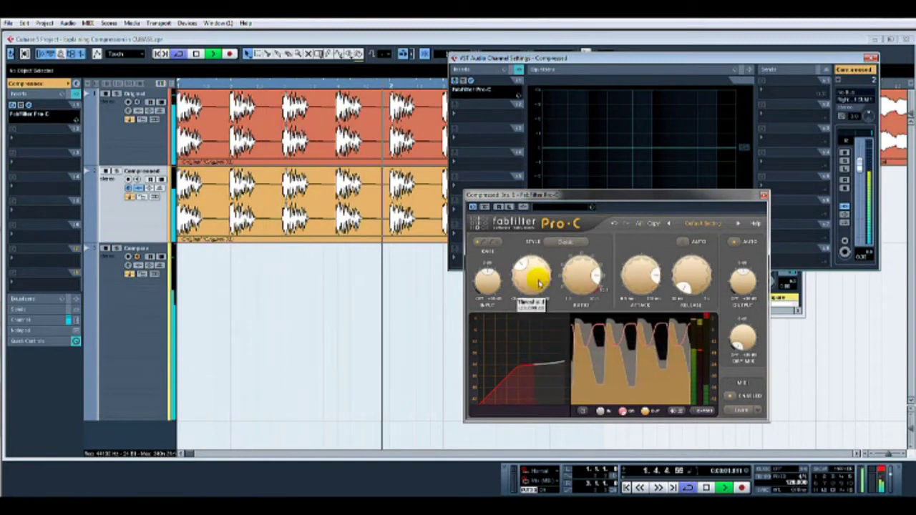
{"action": "left_click_drag", "start_coordinate": [540, 284], "coordinate": [545, 263]}
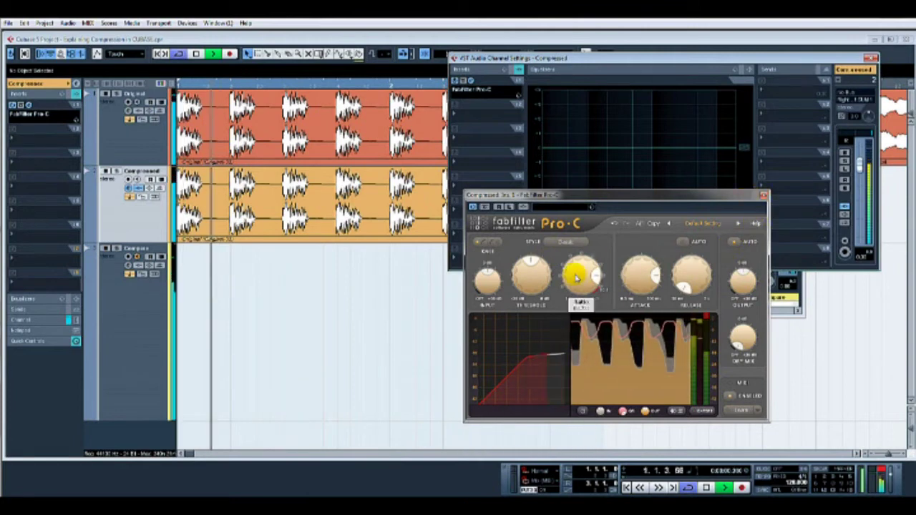
{"action": "mouse_move", "coordinate": [537, 281]}
{"action": "left_mouse_down"}
{"action": "mouse_move", "coordinate": [540, 293]}
{"action": "mouse_move", "coordinate": [541, 272]}
{"action": "left_mouse_up"}
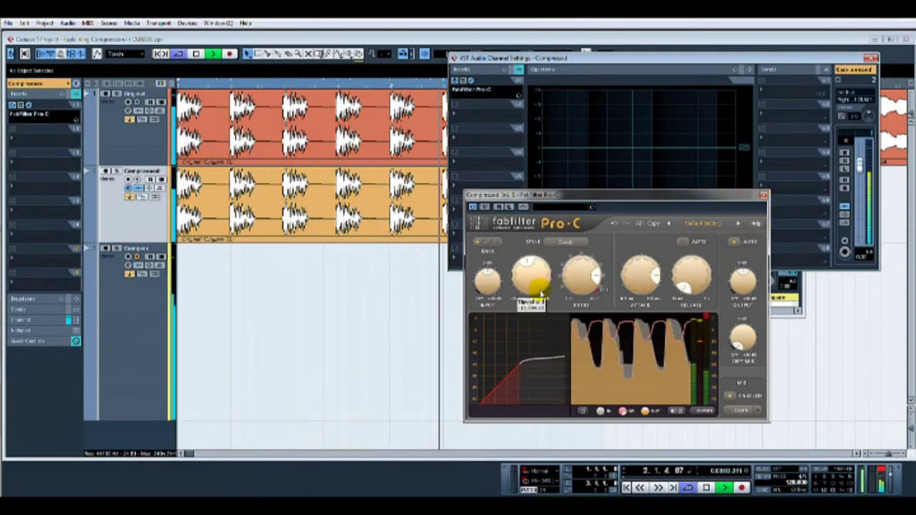
Record a new Compare_27 clip on the Compare track, close Pro-C, and select the clip.
{"action": "left_click", "coordinate": [149, 316]}
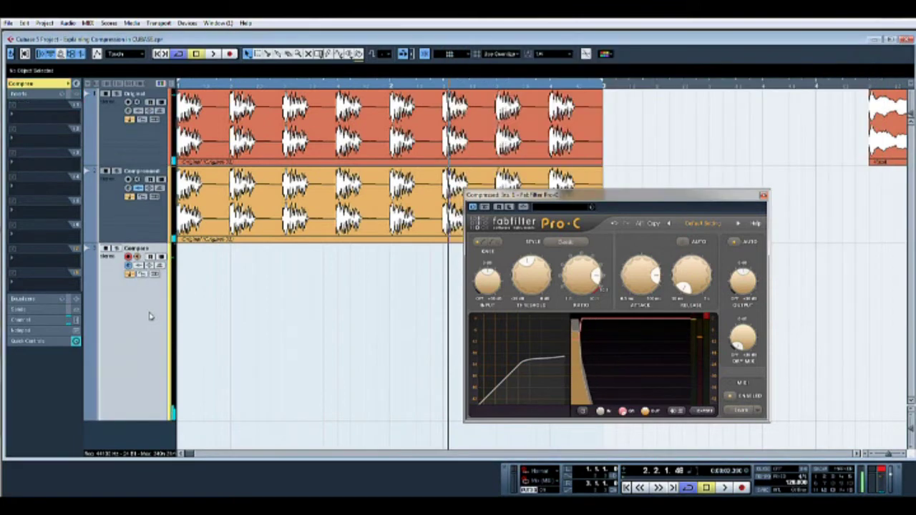
{"action": "left_click", "coordinate": [745, 488]}
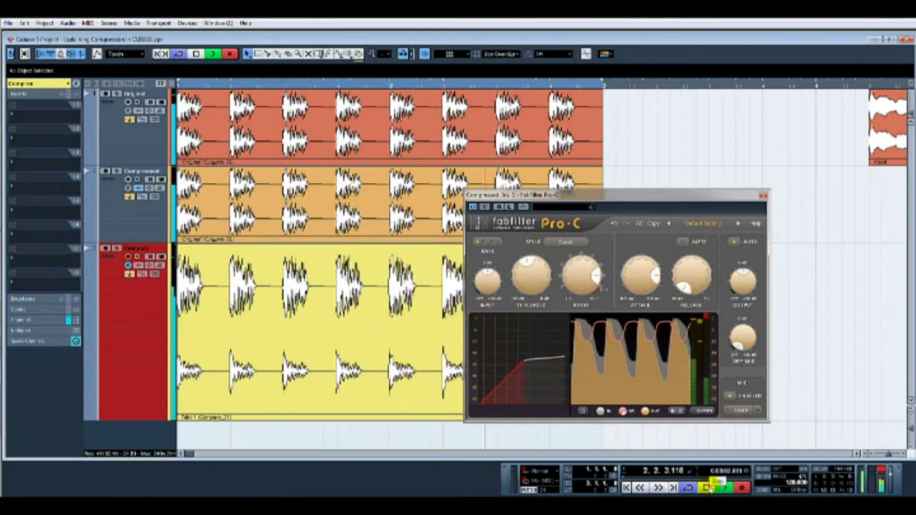
{"action": "left_click", "coordinate": [707, 488]}
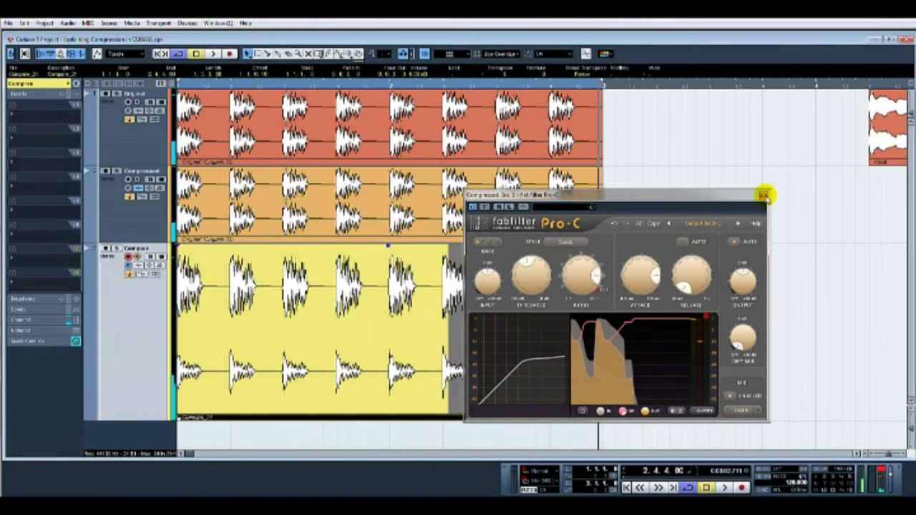
{"action": "left_click", "coordinate": [763, 195]}
{"action": "left_click", "coordinate": [362, 317]}
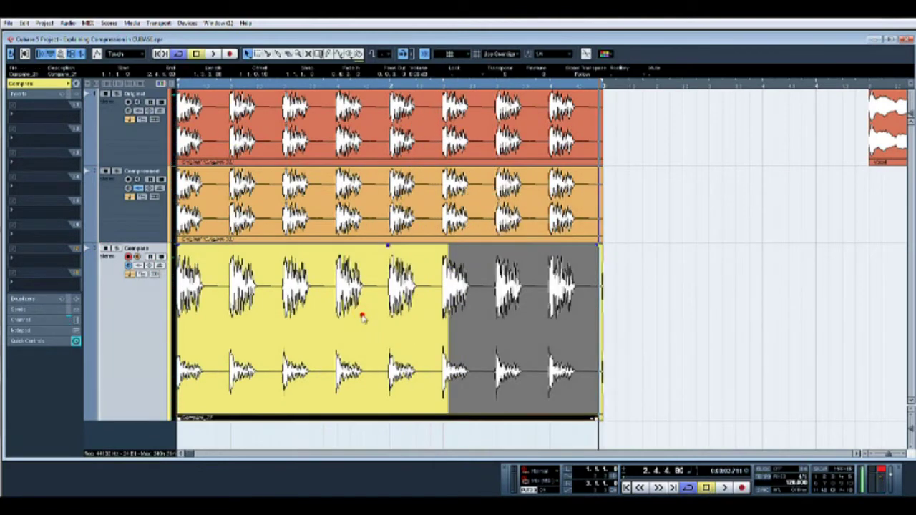
Open Compare_27 in the Sample Editor and mark the kick hit's attack, onset and decay tail.
{"action": "double_click", "coordinate": [362, 317]}
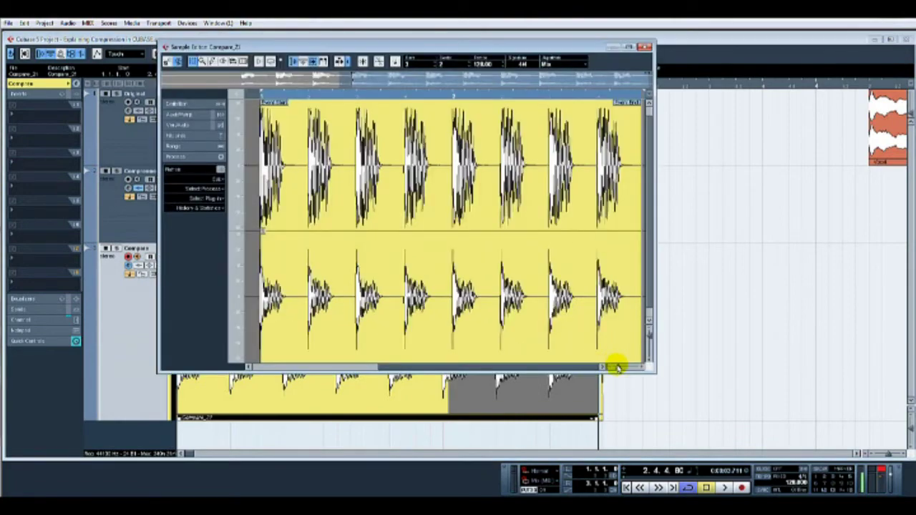
{"action": "left_click_drag", "start_coordinate": [617, 368], "coordinate": [621, 369]}
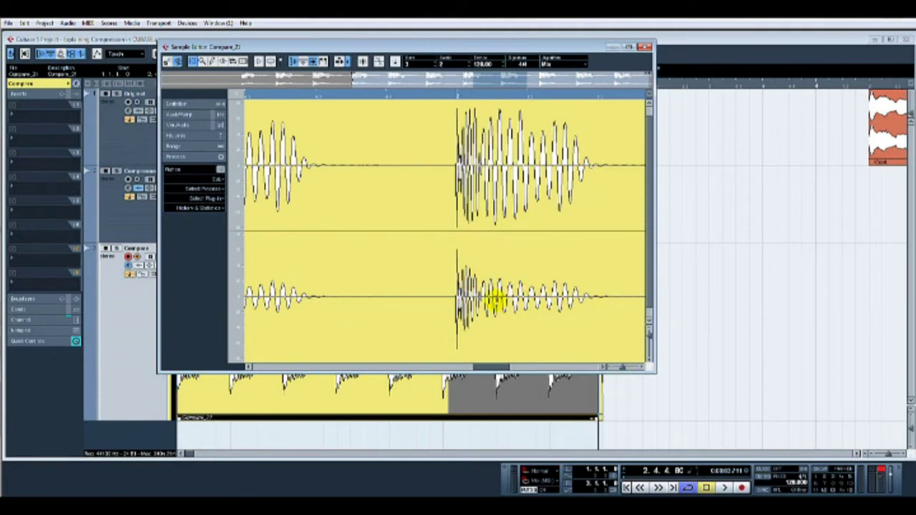
{"action": "left_click_drag", "start_coordinate": [487, 146], "coordinate": [495, 163]}
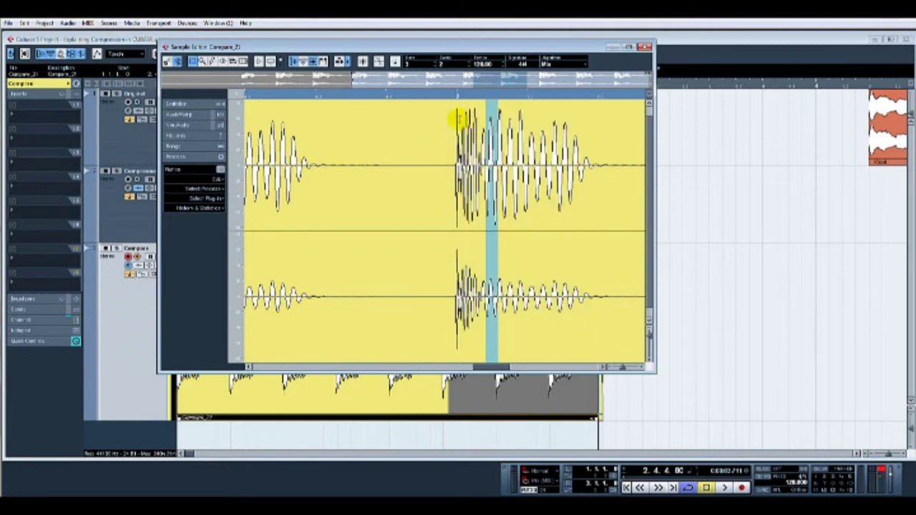
{"action": "mouse_move", "coordinate": [461, 113]}
{"action": "left_mouse_down"}
{"action": "mouse_move", "coordinate": [479, 115]}
{"action": "mouse_move", "coordinate": [470, 116]}
{"action": "left_mouse_up"}
{"action": "left_click", "coordinate": [465, 272]}
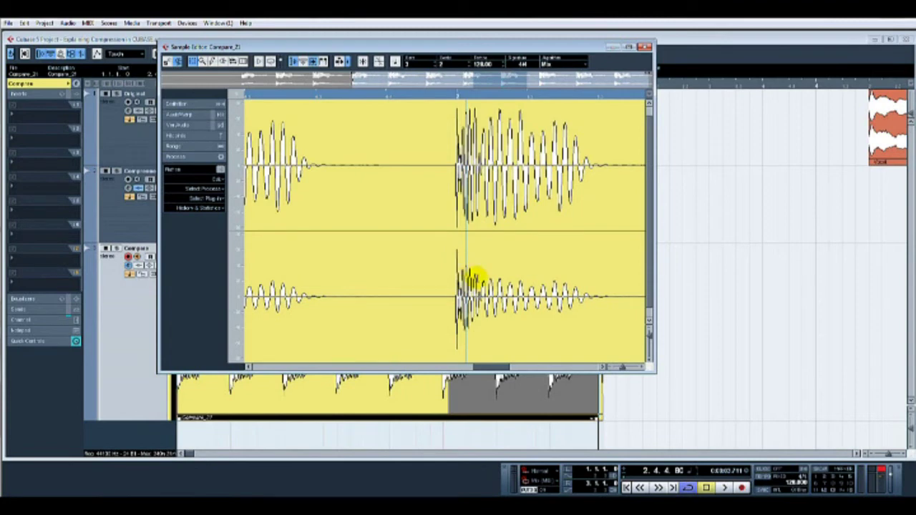
{"action": "left_click_drag", "start_coordinate": [481, 280], "coordinate": [598, 292]}
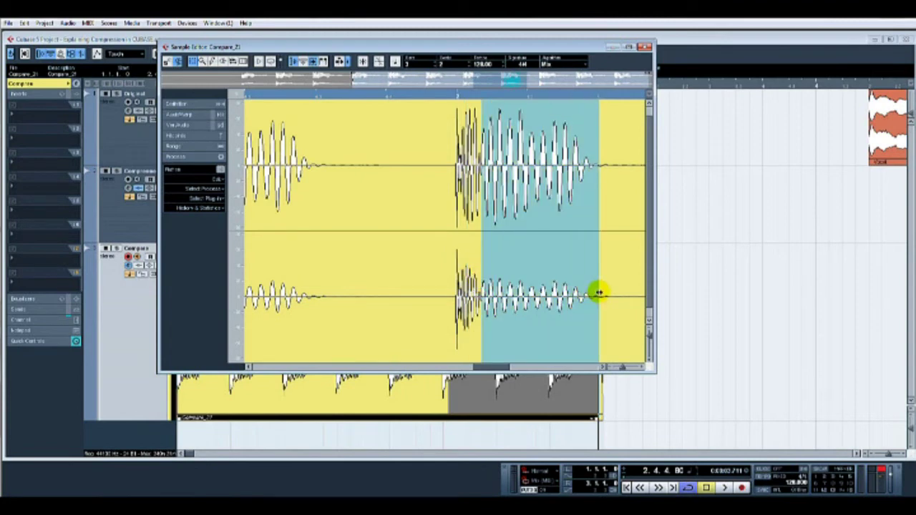
{"action": "left_click", "coordinate": [416, 252]}
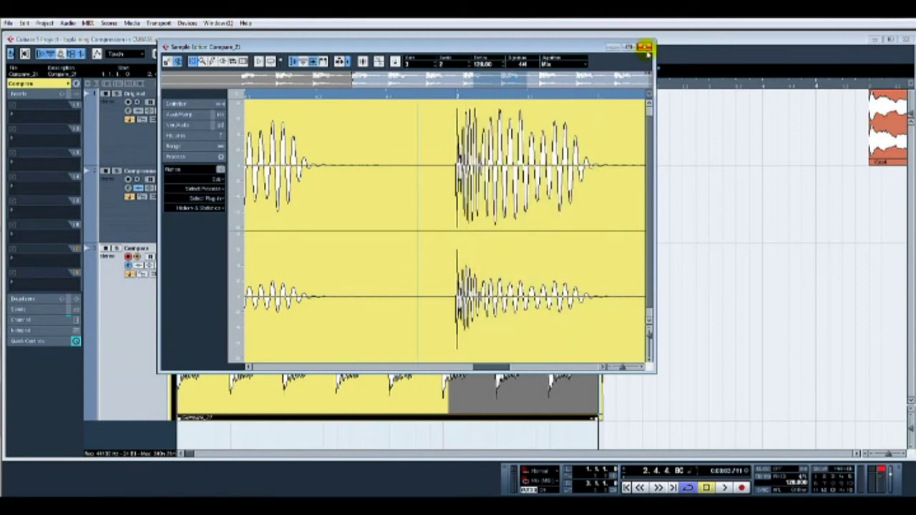
Close the Sample Editor and delete the three kick clips from all tracks.
{"action": "left_click", "coordinate": [645, 47]}
{"action": "left_click_drag", "start_coordinate": [617, 132], "coordinate": [401, 329]}
{"action": "key", "text": "Delete"}
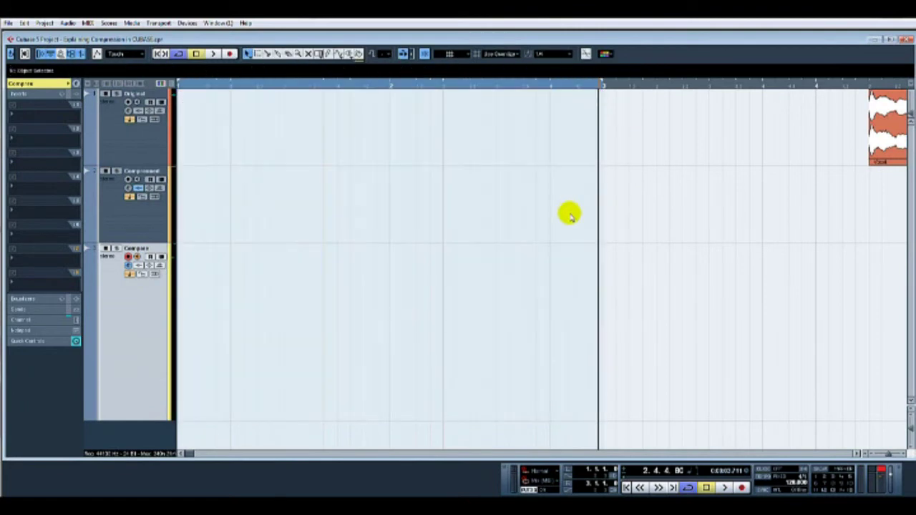
Move the vocal clip to the start of the Original track and play the project.
{"action": "left_click_drag", "start_coordinate": [894, 140], "coordinate": [230, 186]}
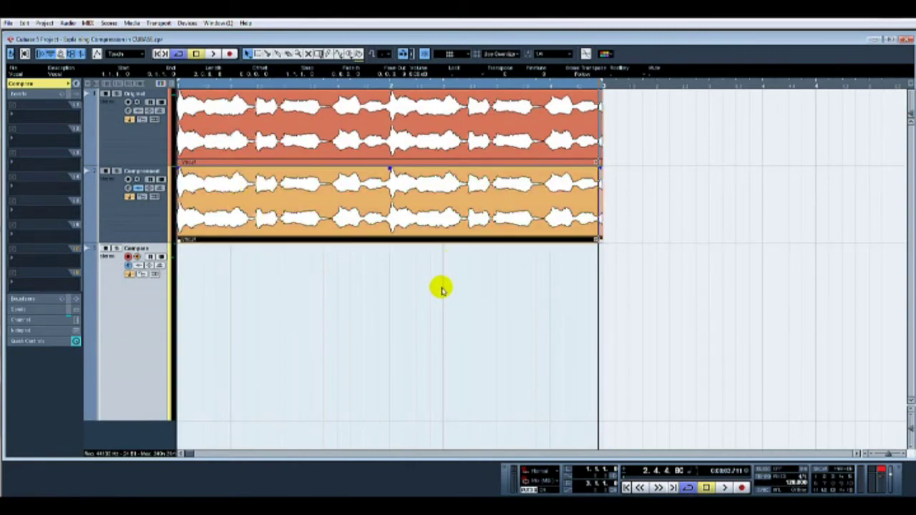
{"action": "key", "text": "space"}
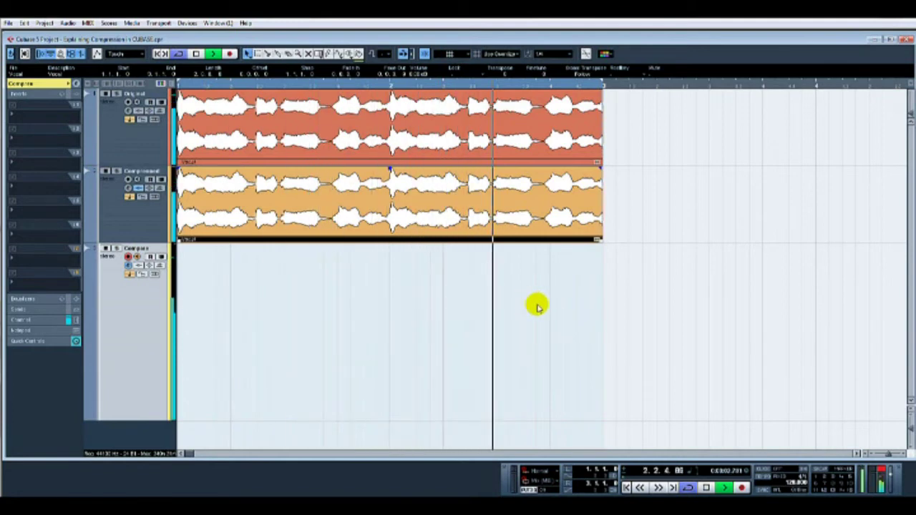
{"action": "key", "text": "F3"}
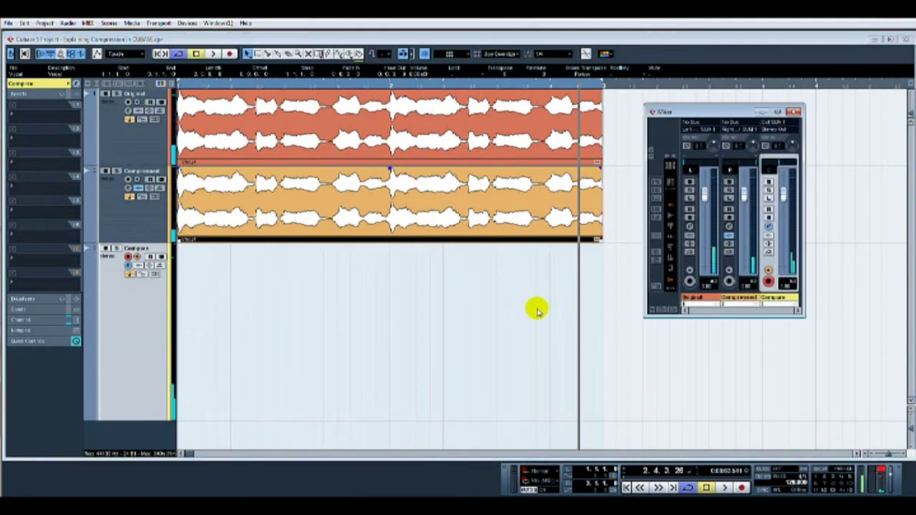
Set the Compressed channel's Pro-C ratio to 1:1 and lower its threshold to minimum.
{"action": "left_click", "coordinate": [728, 226]}
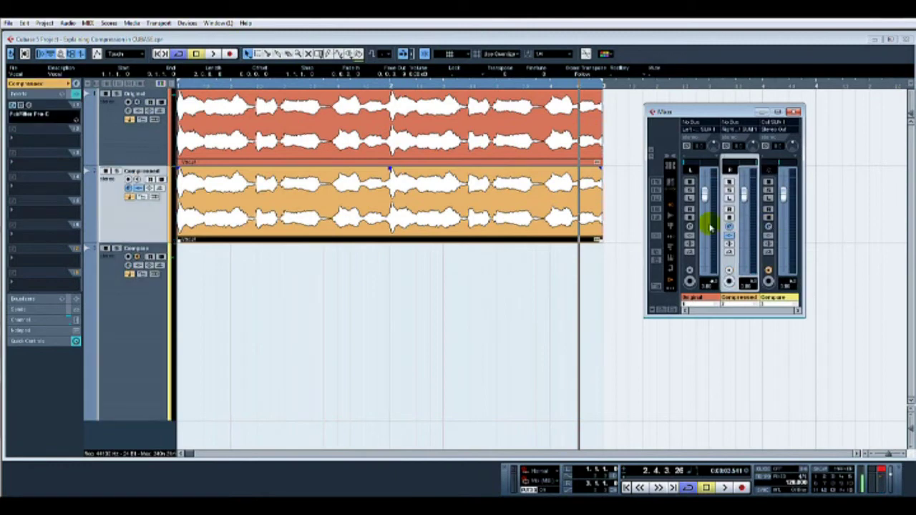
{"action": "left_click", "coordinate": [728, 225]}
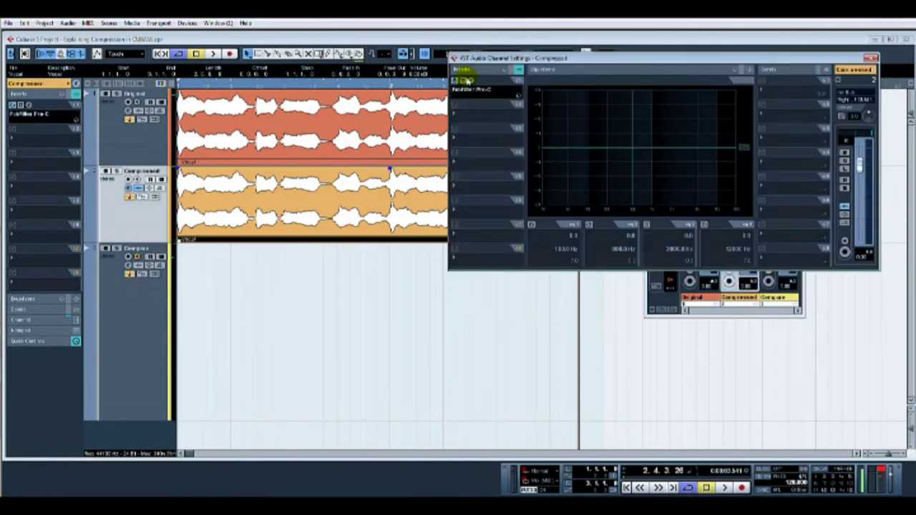
{"action": "left_click", "coordinate": [470, 81]}
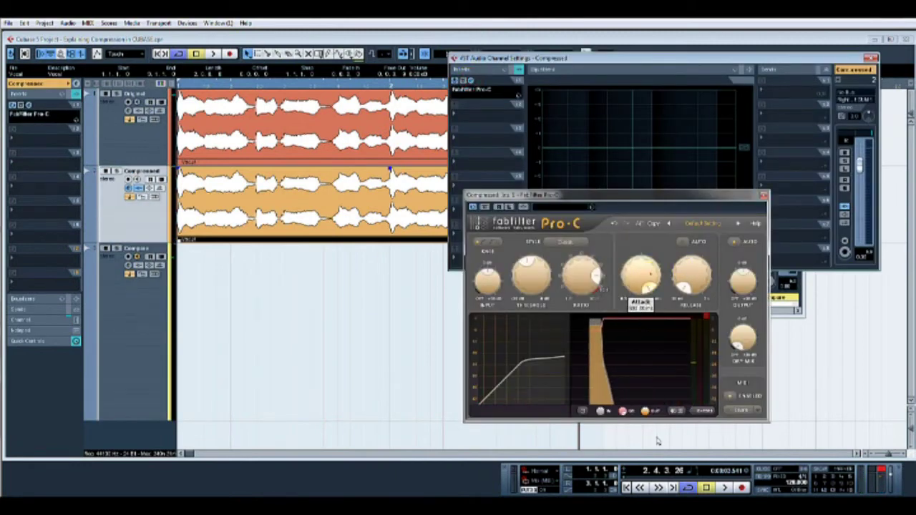
{"action": "left_click_drag", "start_coordinate": [637, 269], "coordinate": [585, 272]}
{"action": "key", "text": "space"}
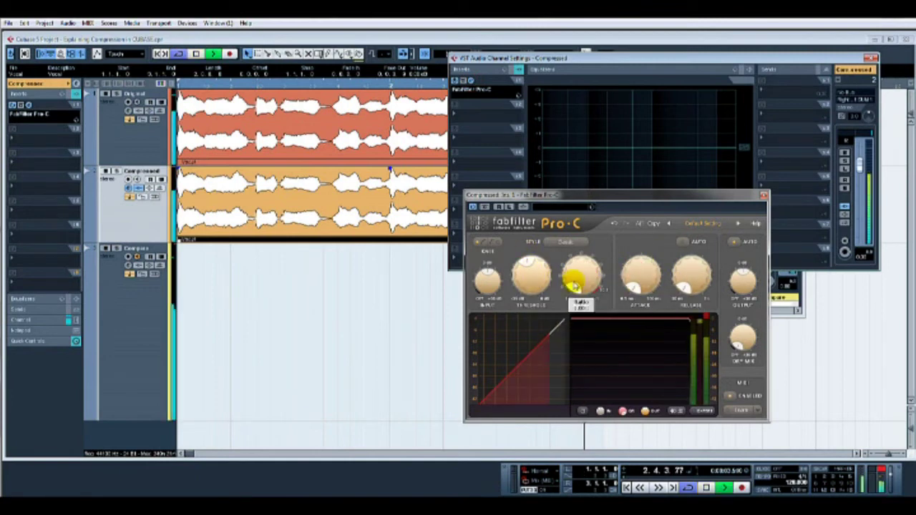
{"action": "left_click_drag", "start_coordinate": [531, 273], "coordinate": [520, 368]}
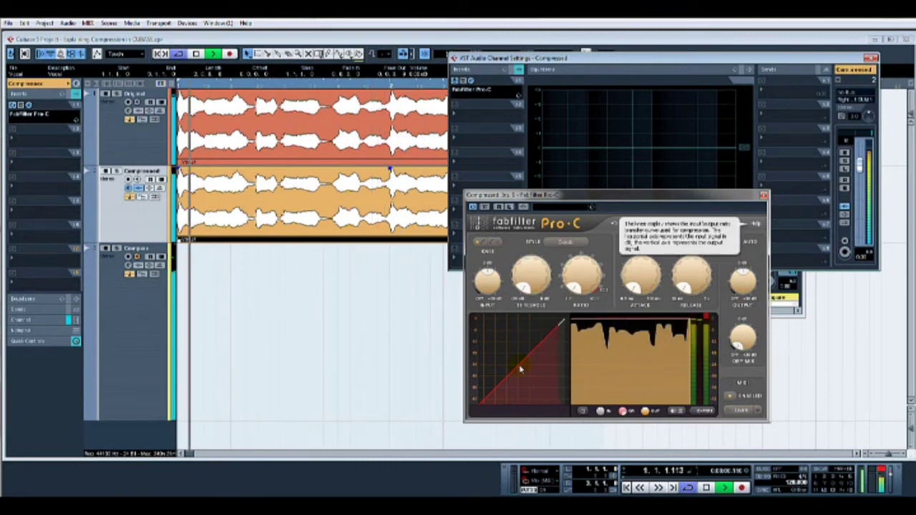
During playback, raise Pro-C's threshold, set ratio near 2.4:1, lengthen attack and adjust release.
{"action": "key", "text": "space"}
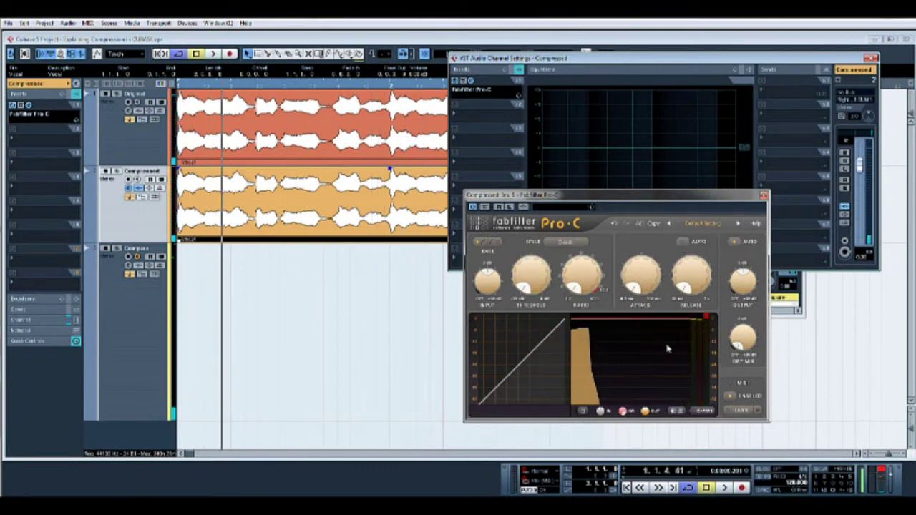
{"action": "key", "text": "space"}
{"action": "left_click_drag", "start_coordinate": [533, 287], "coordinate": [532, 264]}
{"action": "left_click_drag", "start_coordinate": [584, 279], "coordinate": [584, 224]}
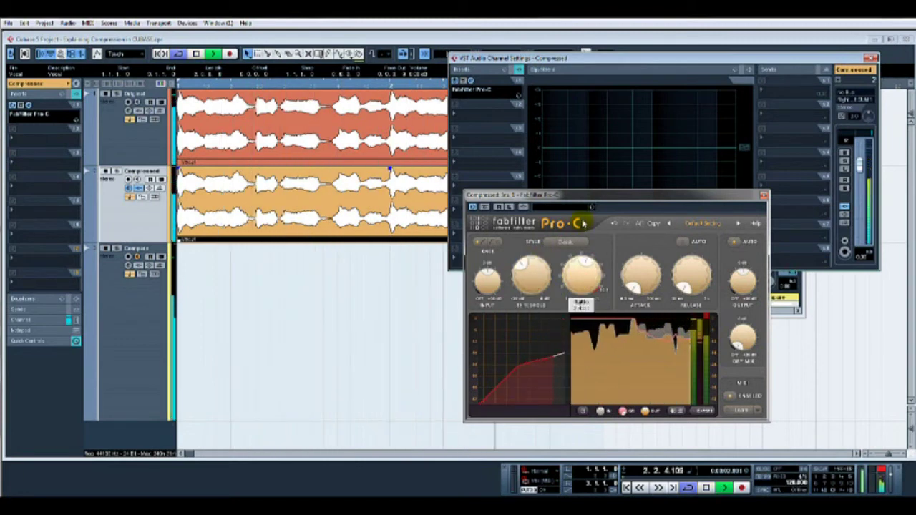
{"action": "left_click_drag", "start_coordinate": [642, 283], "coordinate": [649, 229]}
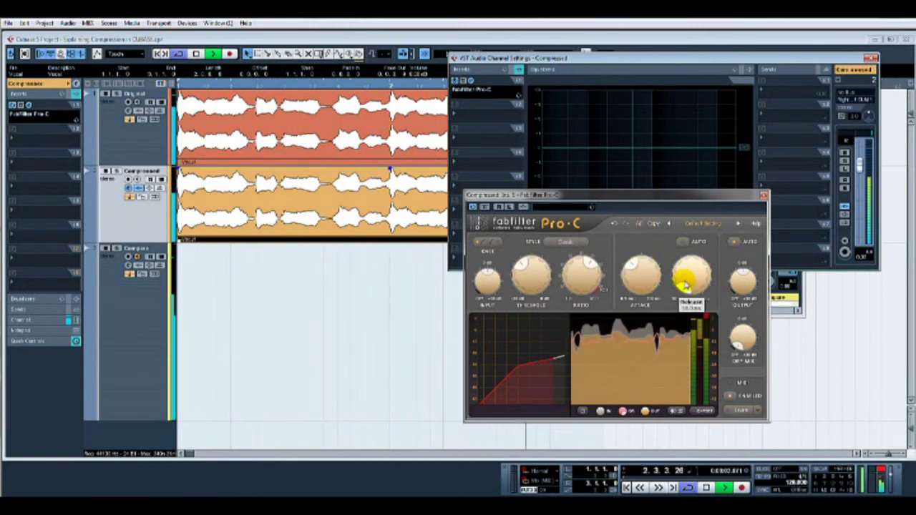
{"action": "left_click_drag", "start_coordinate": [685, 277], "coordinate": [691, 266]}
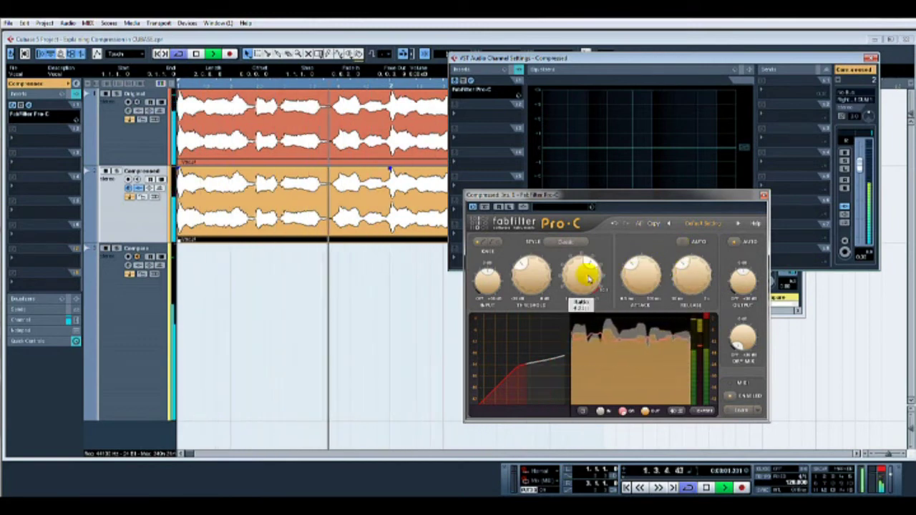
{"action": "left_click_drag", "start_coordinate": [584, 275], "coordinate": [547, 254]}
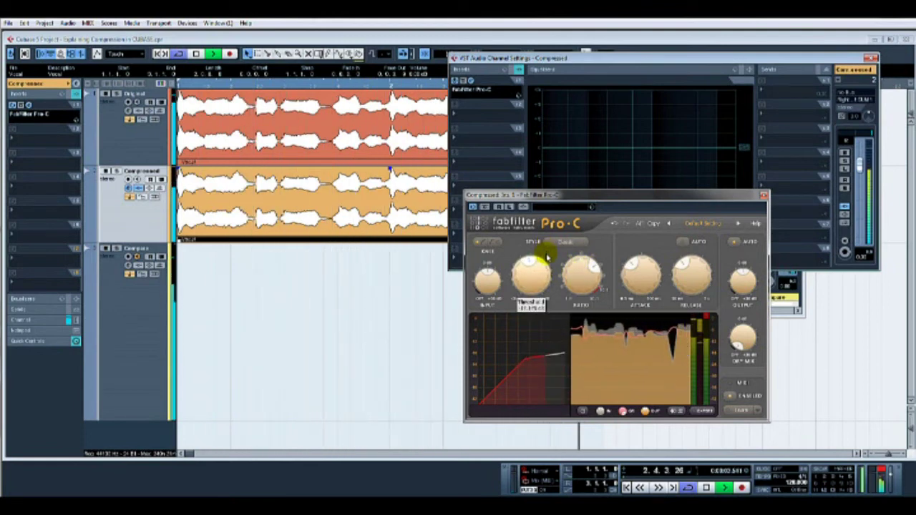
{"action": "key", "text": "space"}
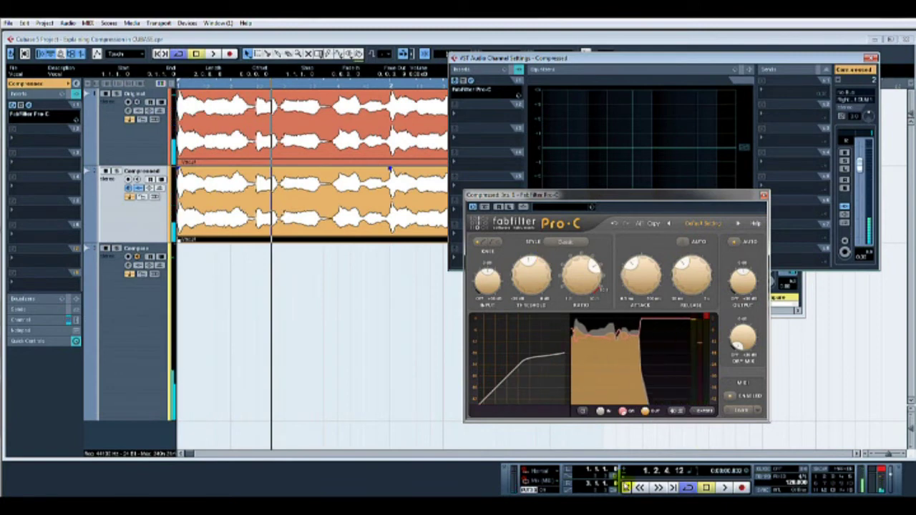
{"action": "left_click", "coordinate": [626, 487]}
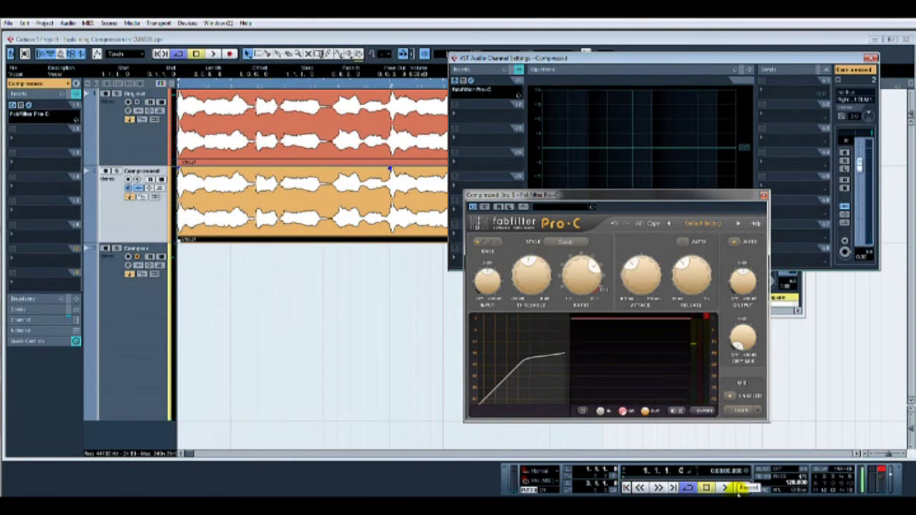
Record the compressed vocal onto the Compare track, then close the Pro-C window.
{"action": "left_click", "coordinate": [218, 386]}
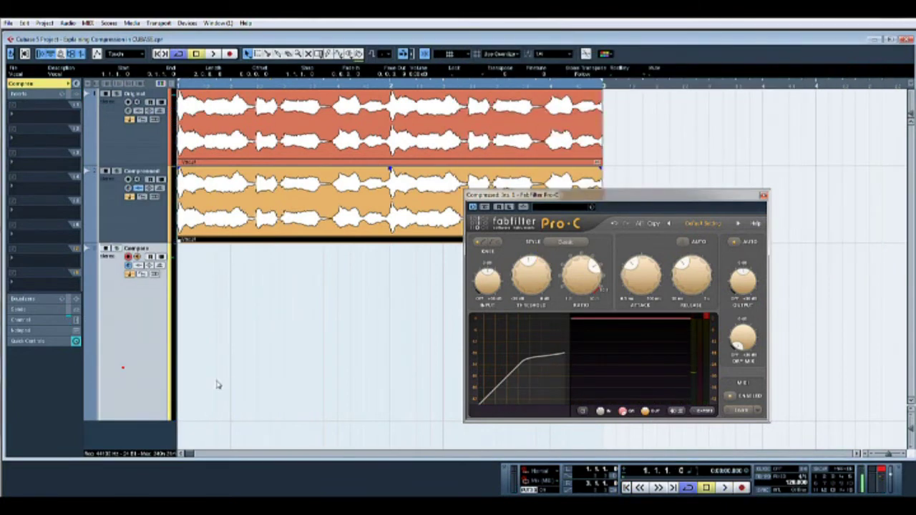
{"action": "left_click", "coordinate": [743, 488]}
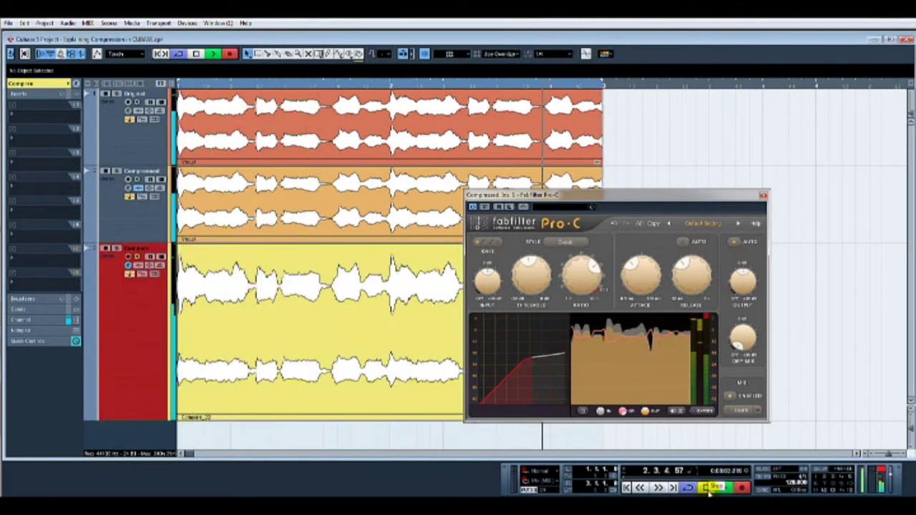
{"action": "left_click", "coordinate": [708, 488]}
{"action": "left_click", "coordinate": [763, 195]}
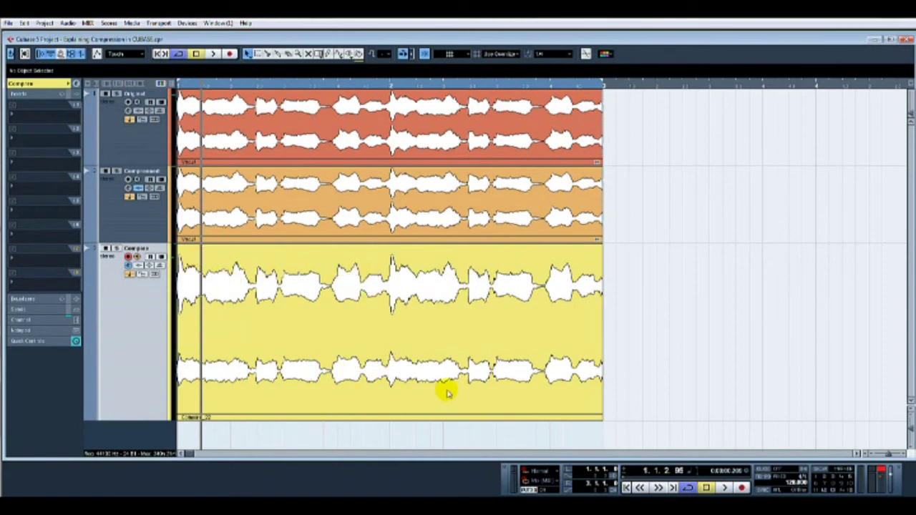
{"action": "double_click", "coordinate": [439, 342]}
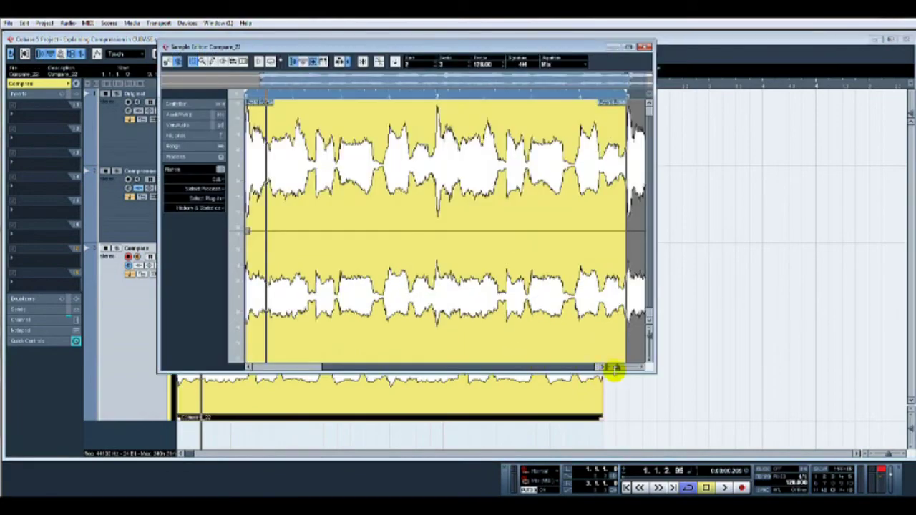
{"action": "left_click_drag", "start_coordinate": [619, 368], "coordinate": [621, 367]}
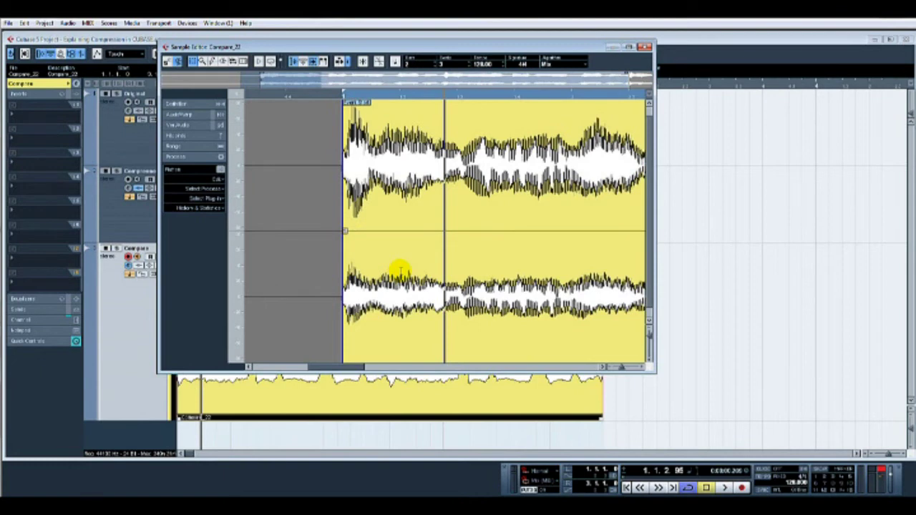
{"action": "left_click", "coordinate": [611, 368]}
{"action": "left_click", "coordinate": [610, 368]}
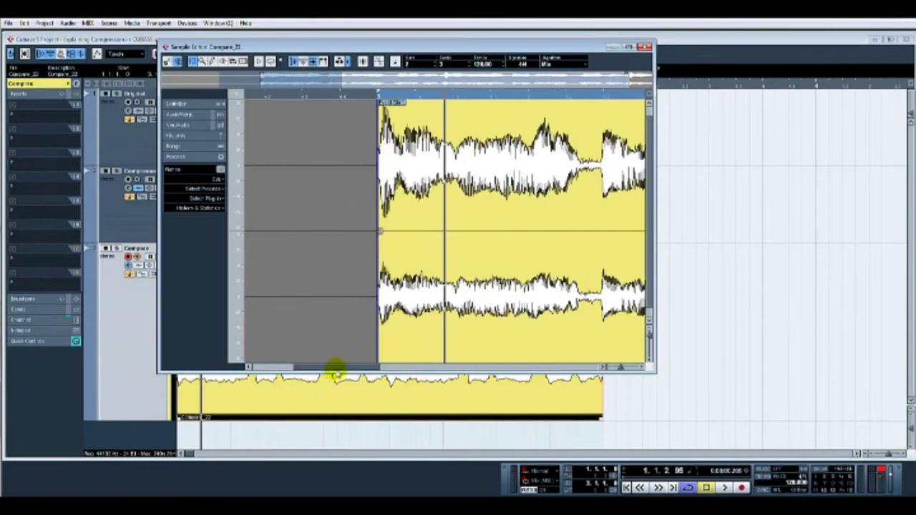
{"action": "left_click_drag", "start_coordinate": [335, 372], "coordinate": [444, 372]}
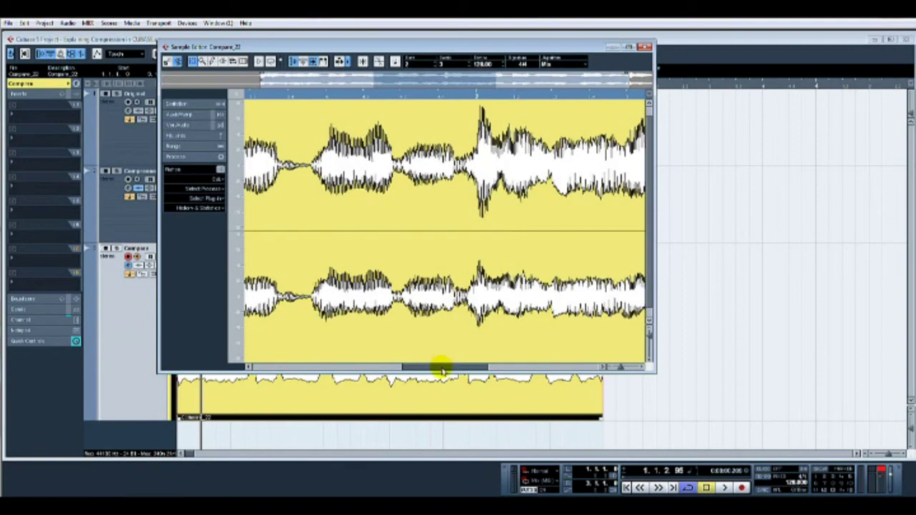
{"action": "left_click_drag", "start_coordinate": [442, 369], "coordinate": [470, 380]}
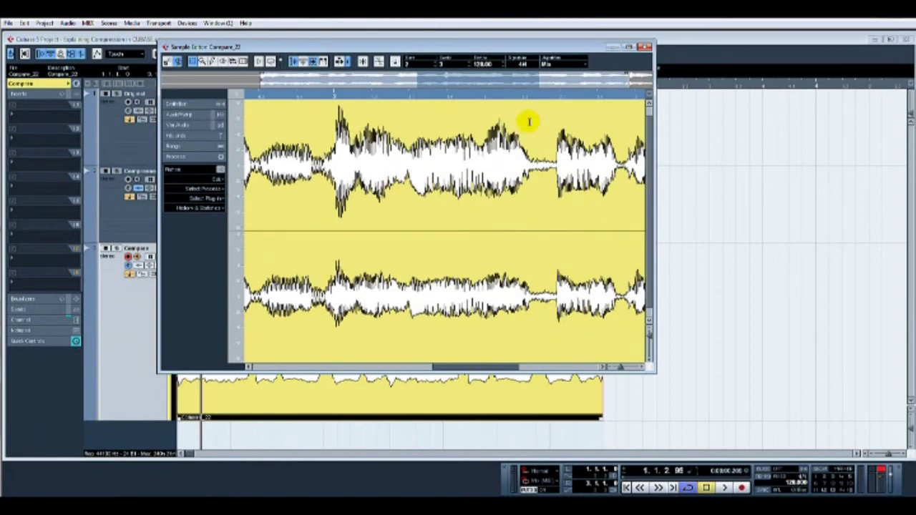
{"action": "left_click", "coordinate": [644, 47]}
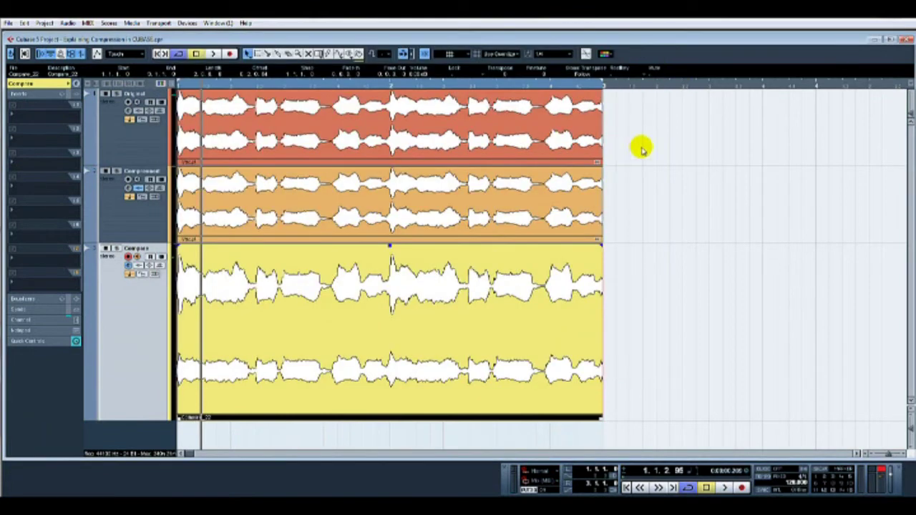
{"action": "left_click_drag", "start_coordinate": [640, 146], "coordinate": [542, 324]}
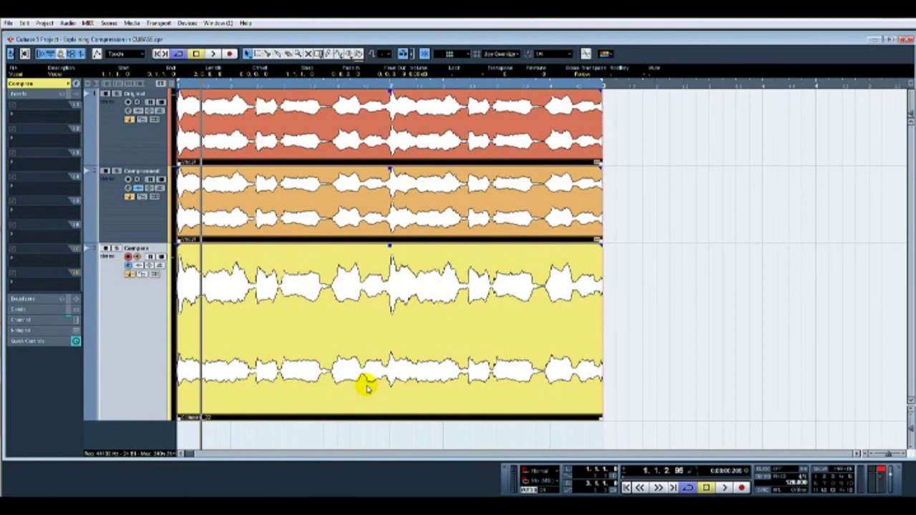
{"action": "left_click", "coordinate": [649, 148]}
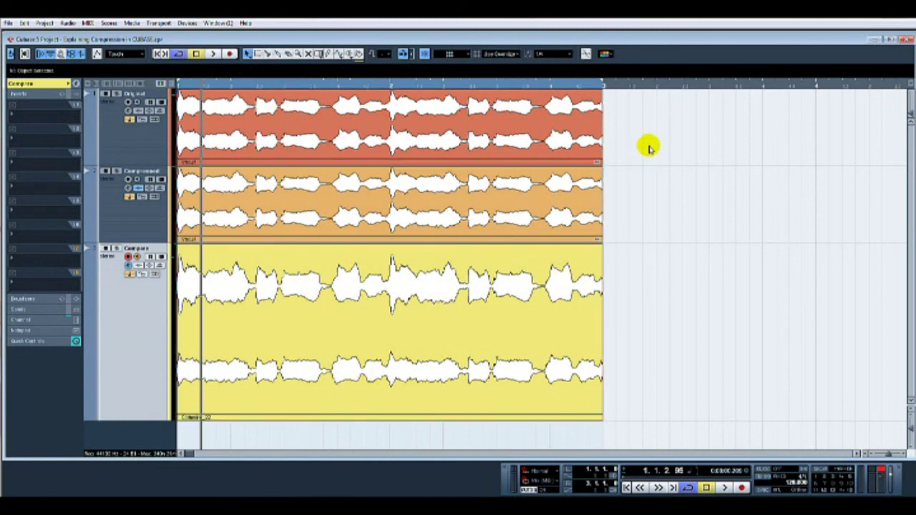
{"action": "left_click_drag", "start_coordinate": [649, 148], "coordinate": [462, 375]}
{"action": "left_click", "coordinate": [732, 263]}
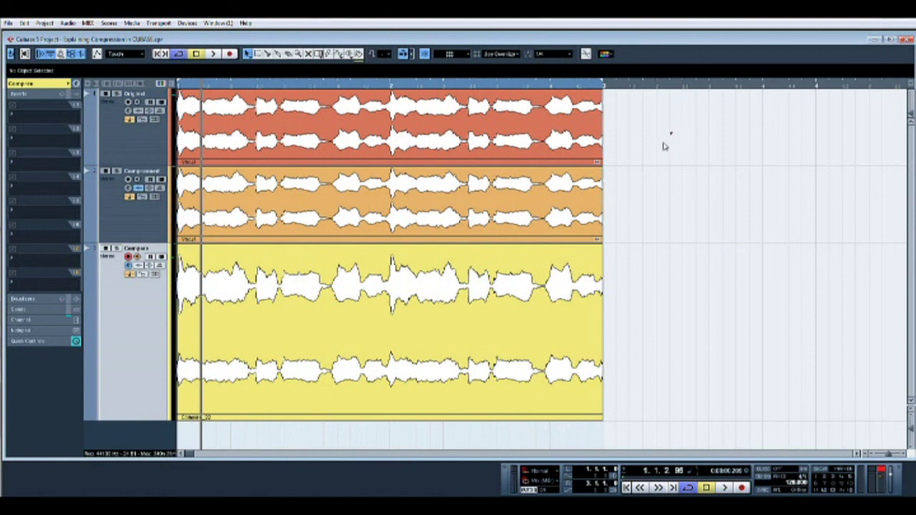
{"action": "left_click_drag", "start_coordinate": [669, 134], "coordinate": [524, 304]}
{"action": "left_click", "coordinate": [744, 240]}
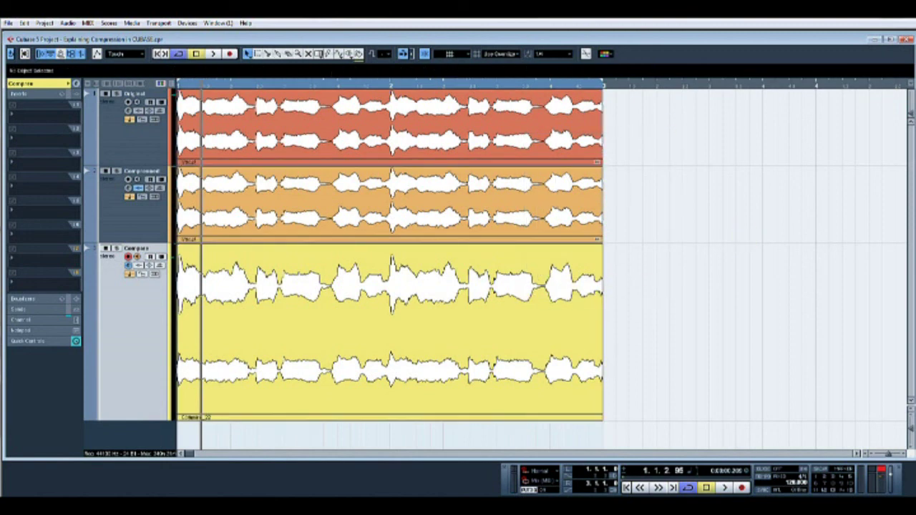